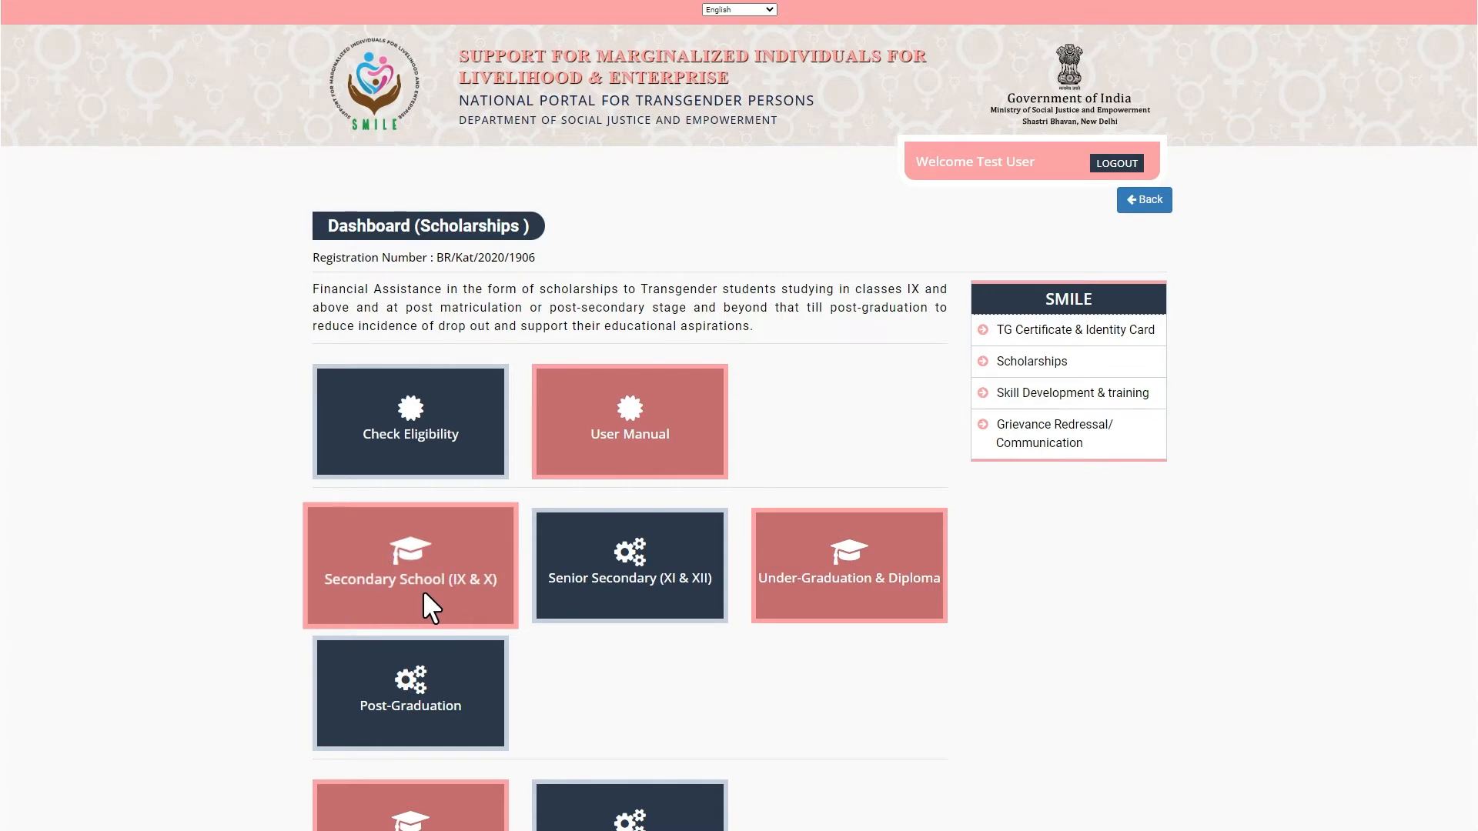
Generate a Secondary School (IX & X) application number for education level X.
left_click(424, 594)
left_click(429, 393)
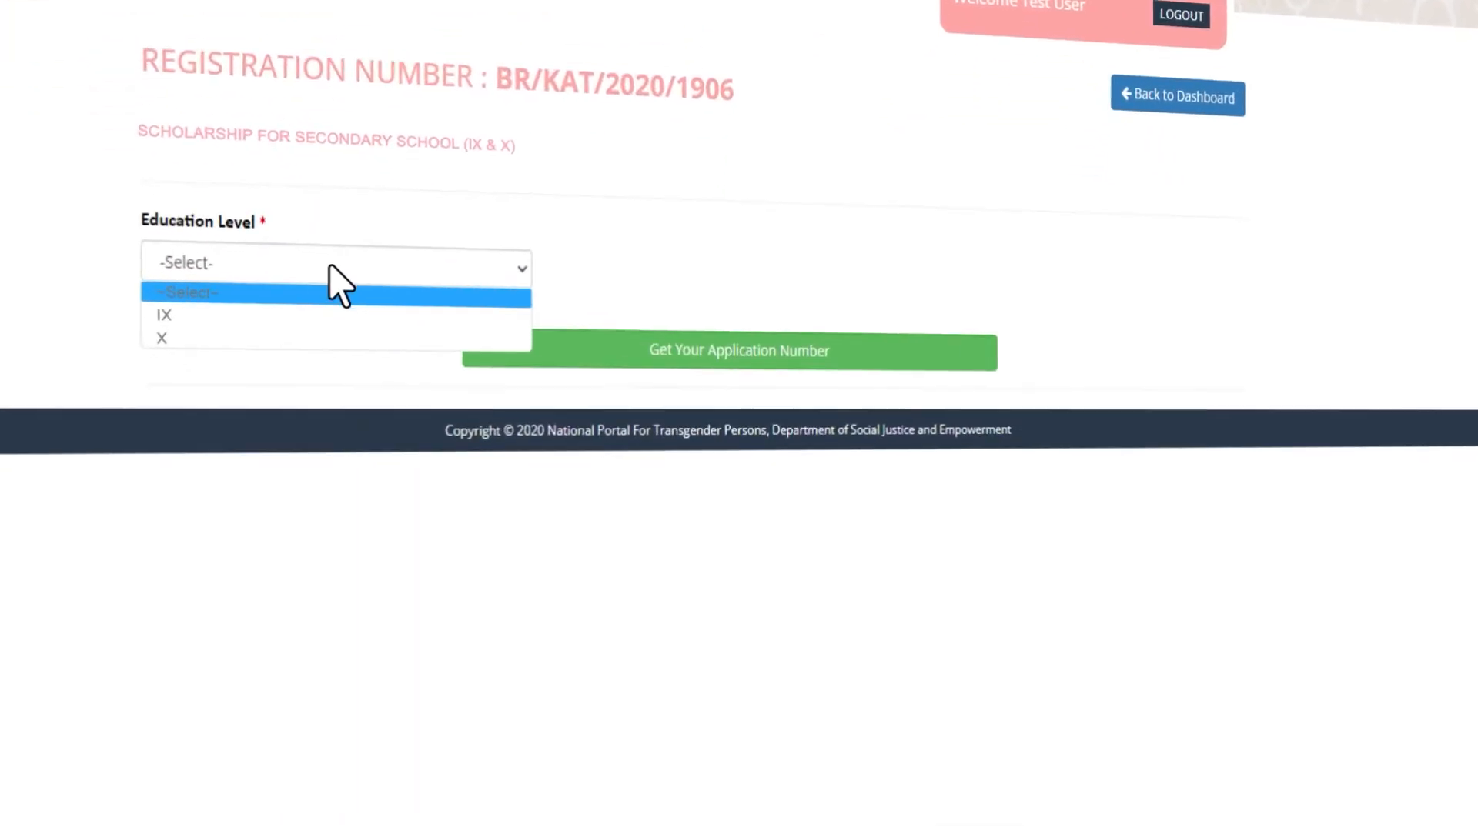
left_click(330, 339)
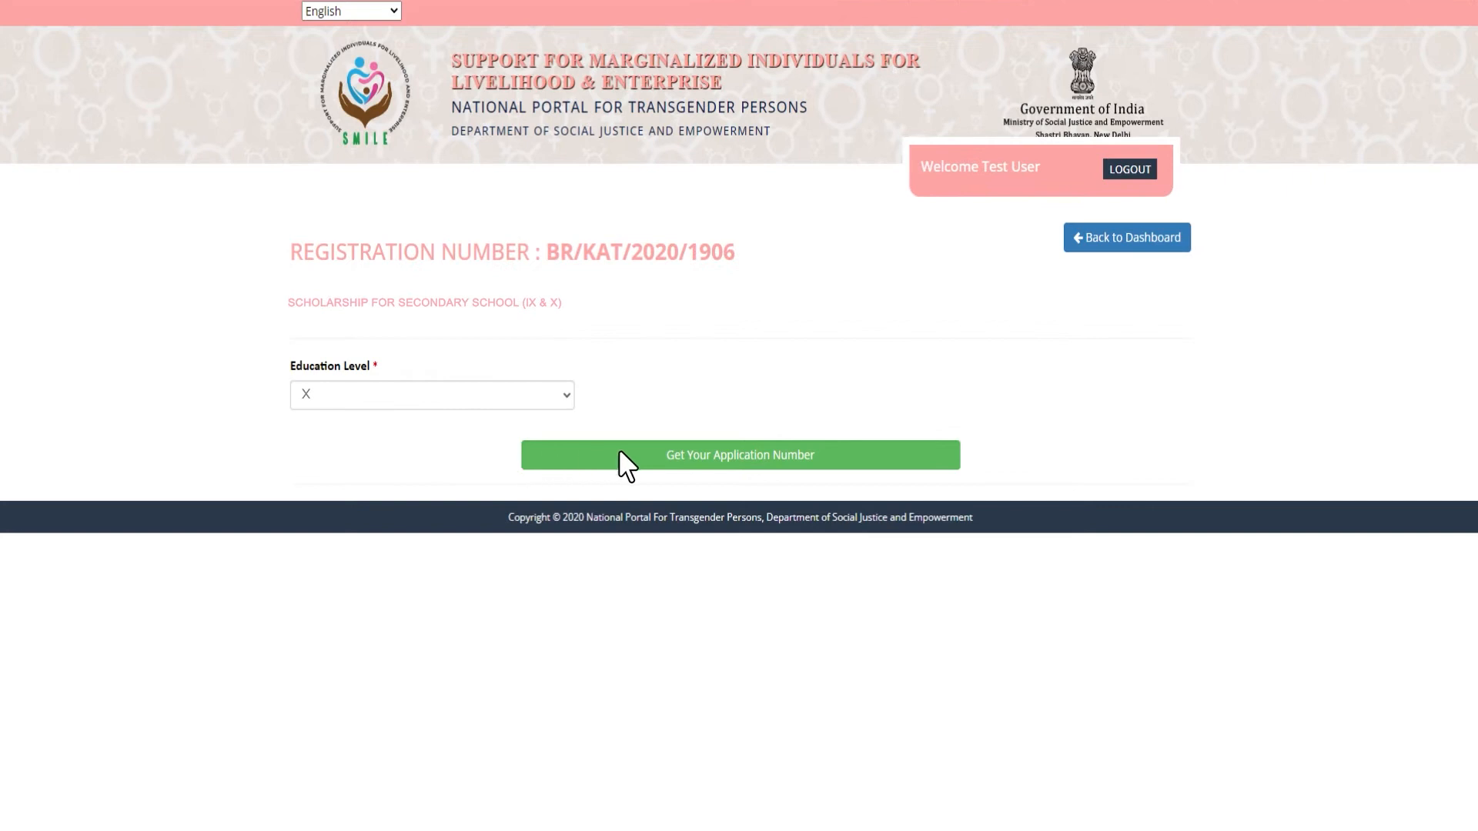
left_click(729, 454)
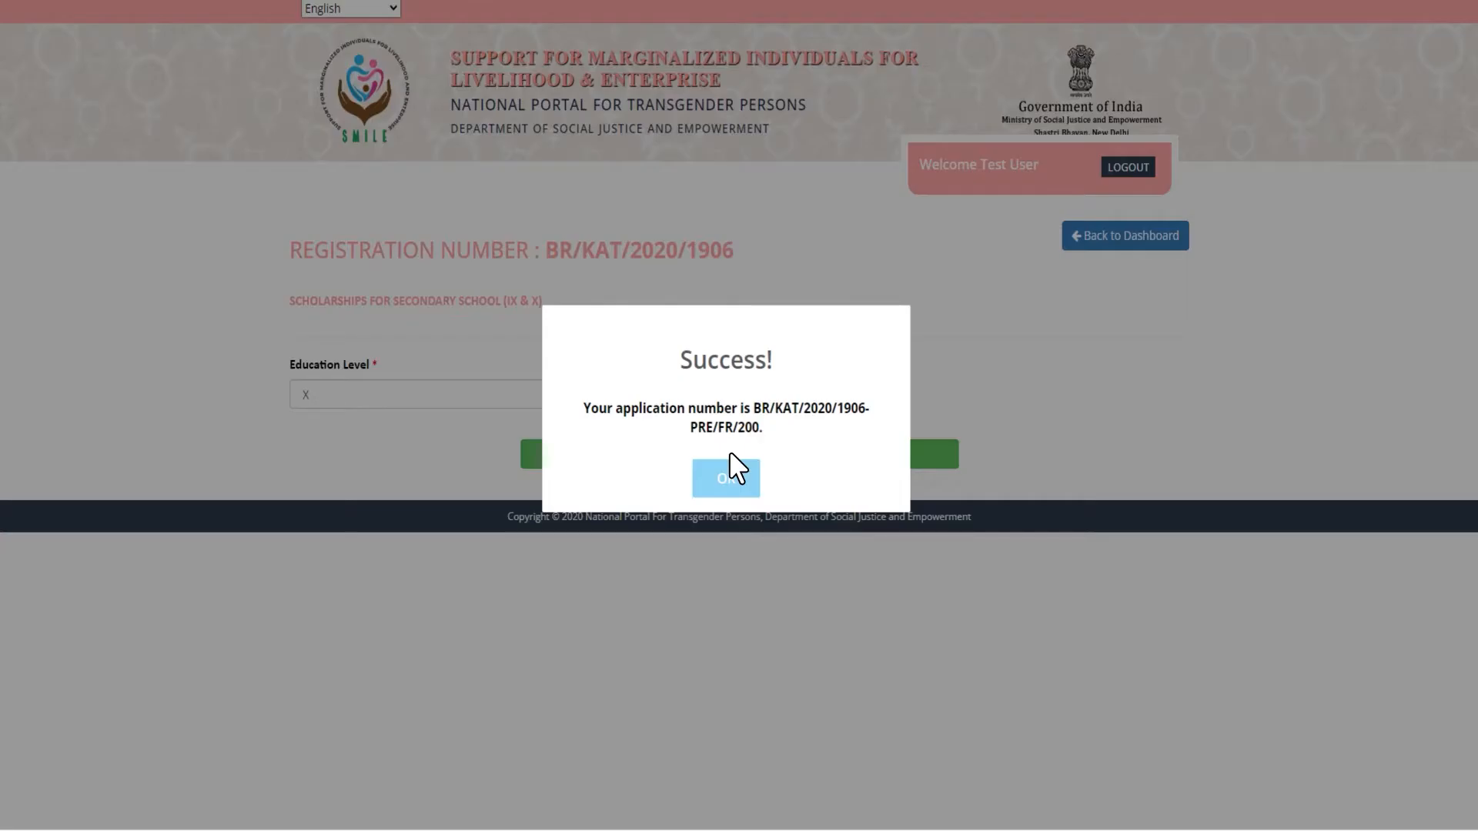
left_click(726, 477)
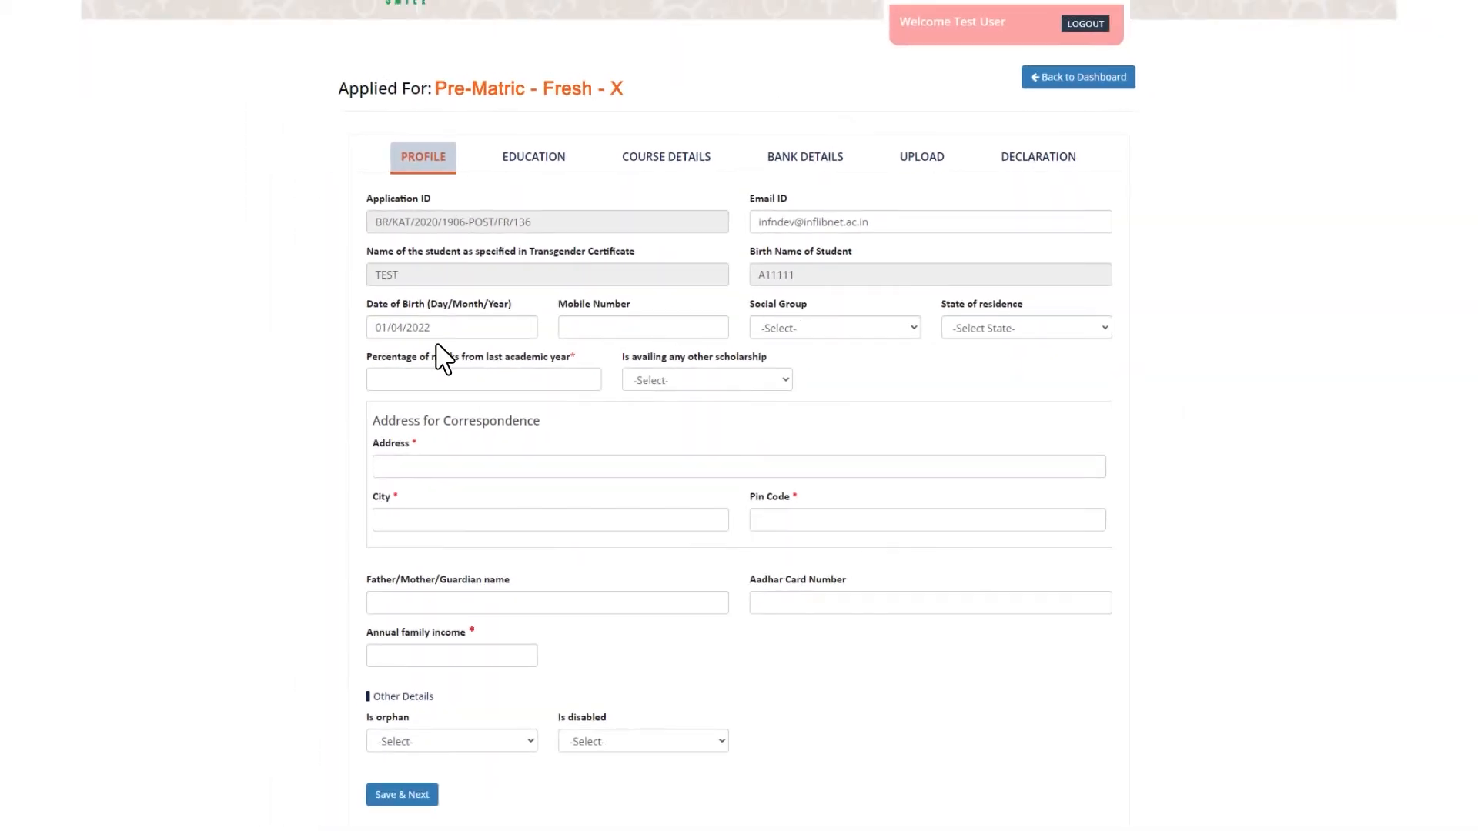
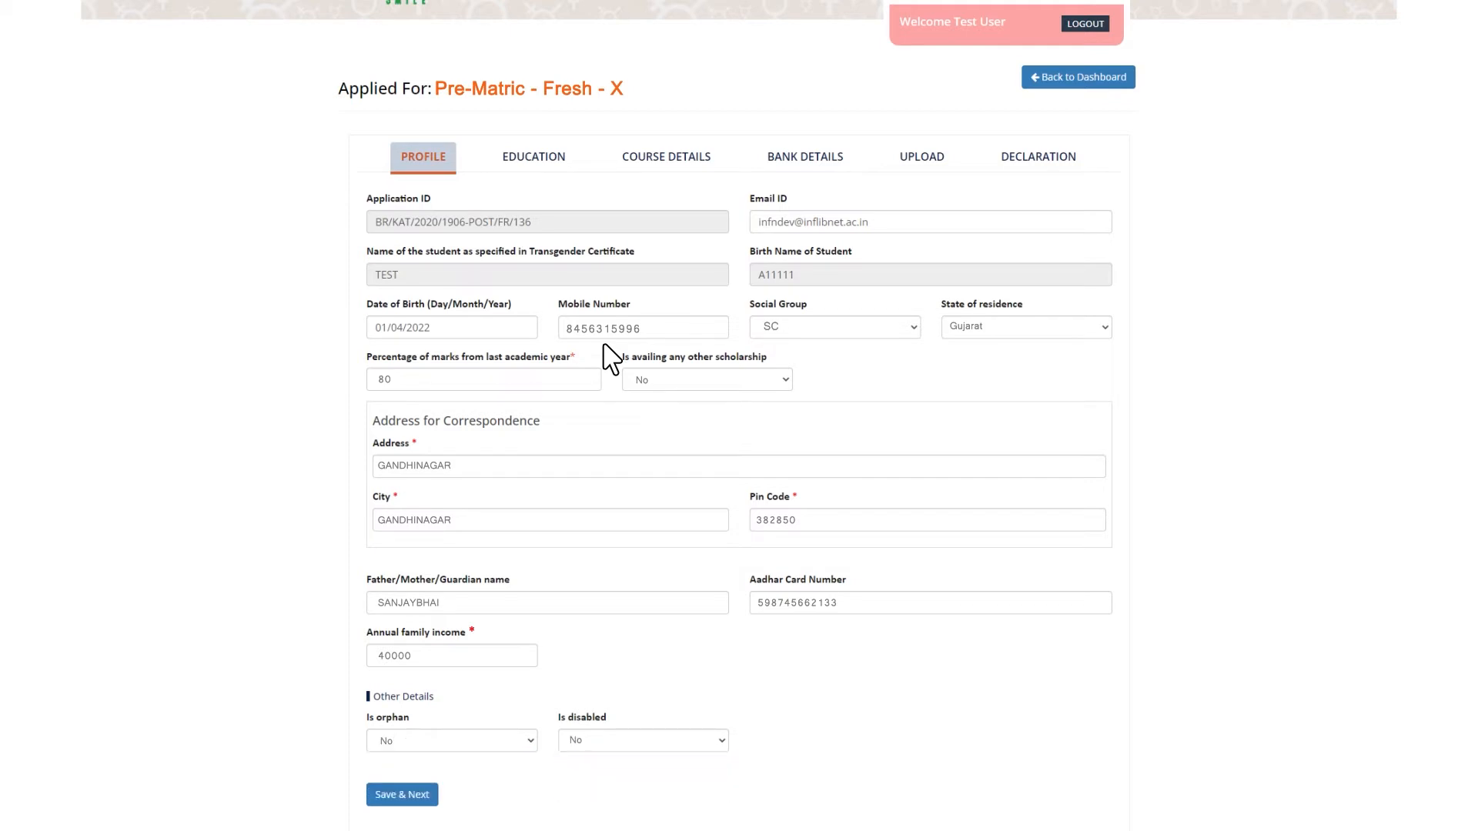
Enter the student's mobile number and save the profile.
left_click(405, 796)
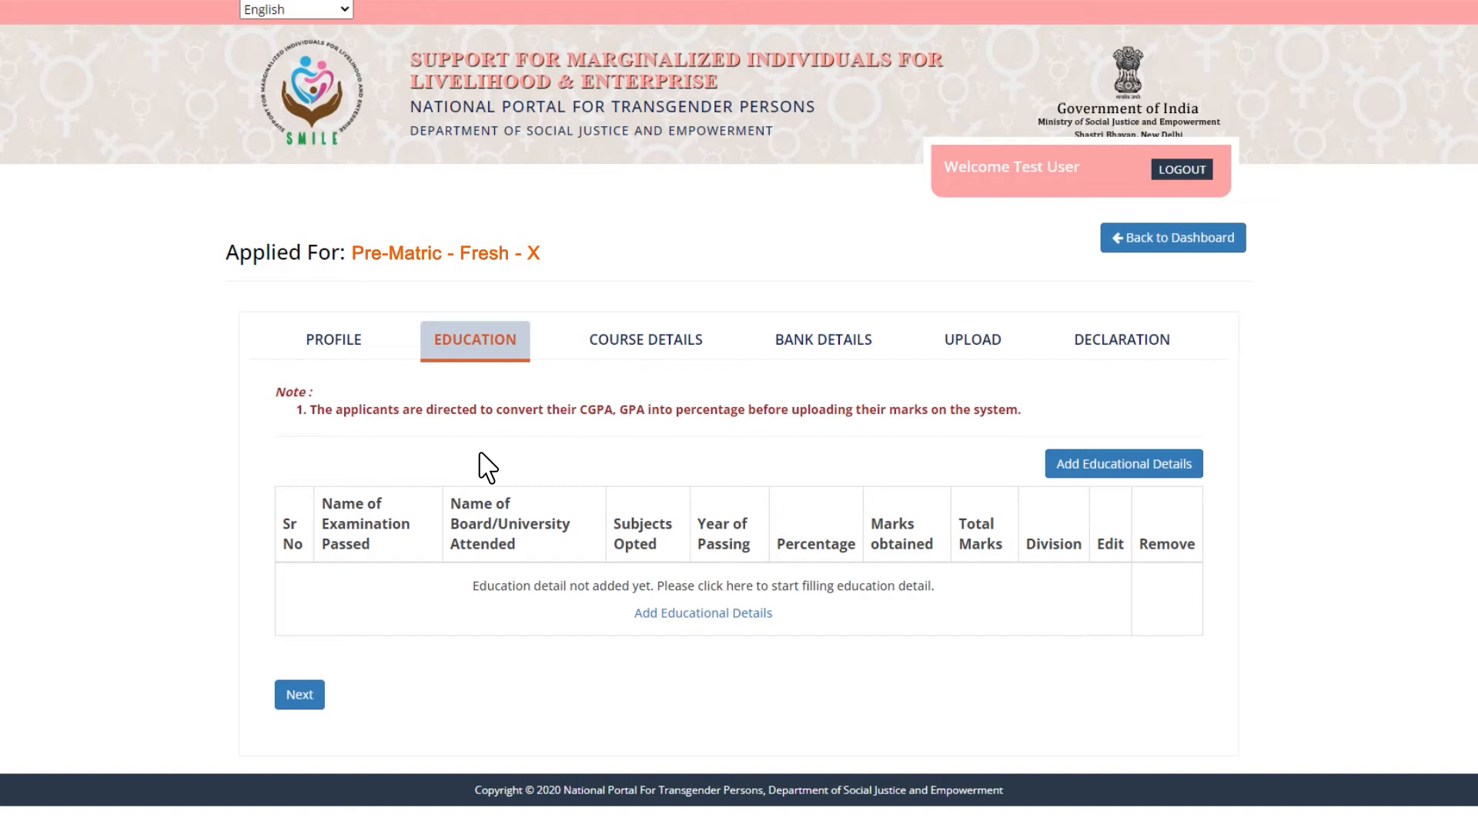
Start a new education record for exam IX from the Gujarat Higher Secondary Education Board.
left_click(1139, 465)
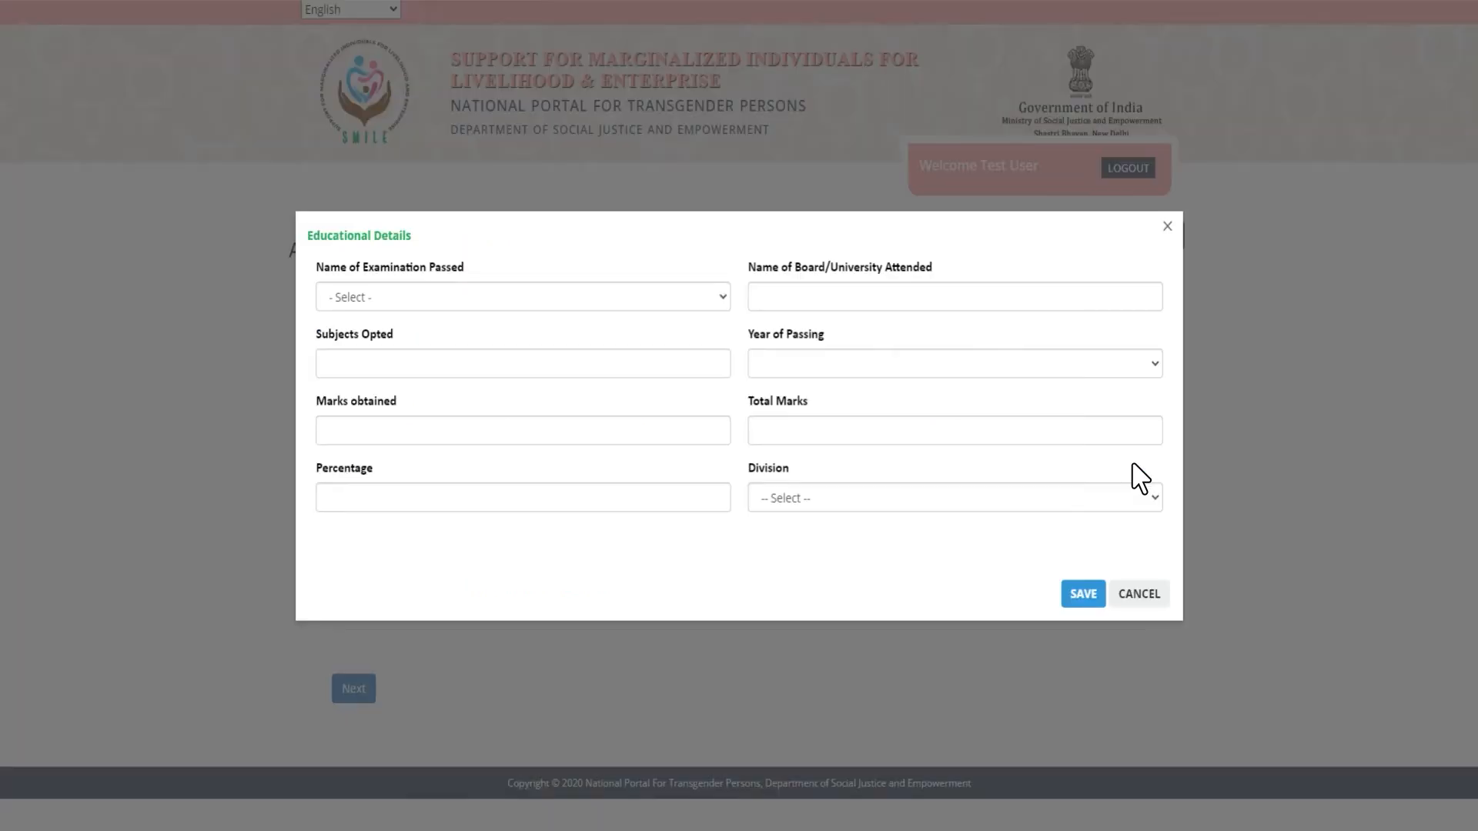
left_click(509, 299)
key("Down")
key("Down")
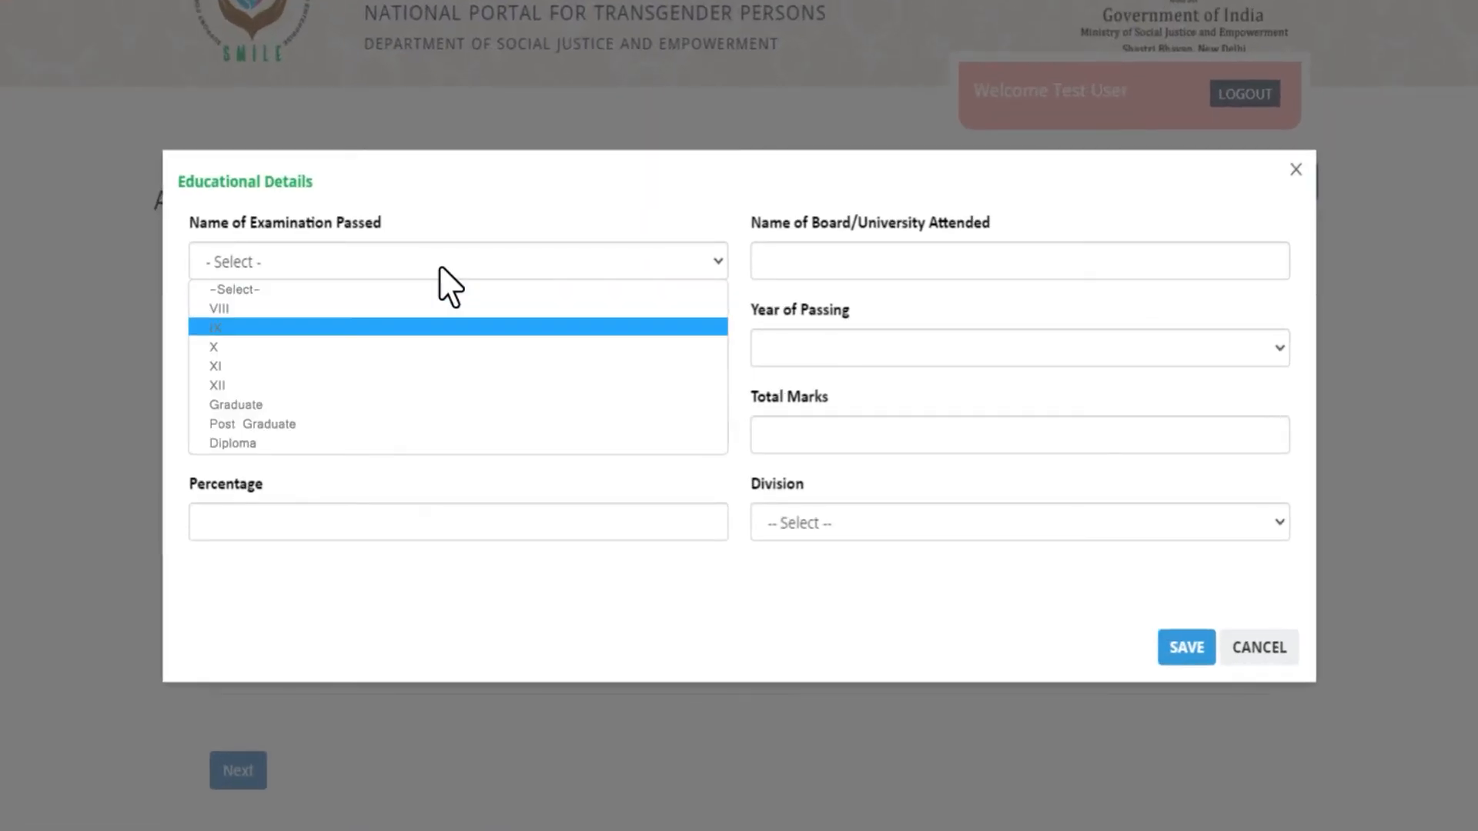
key("Return")
key("Tab")
type("GUJARAT HIGHER SECONDARY EDUCATION BOARD")
type("10")
Enter passing year 2020-21 with 800 of 1000 marks and 80 percent.
left_click(1030, 350)
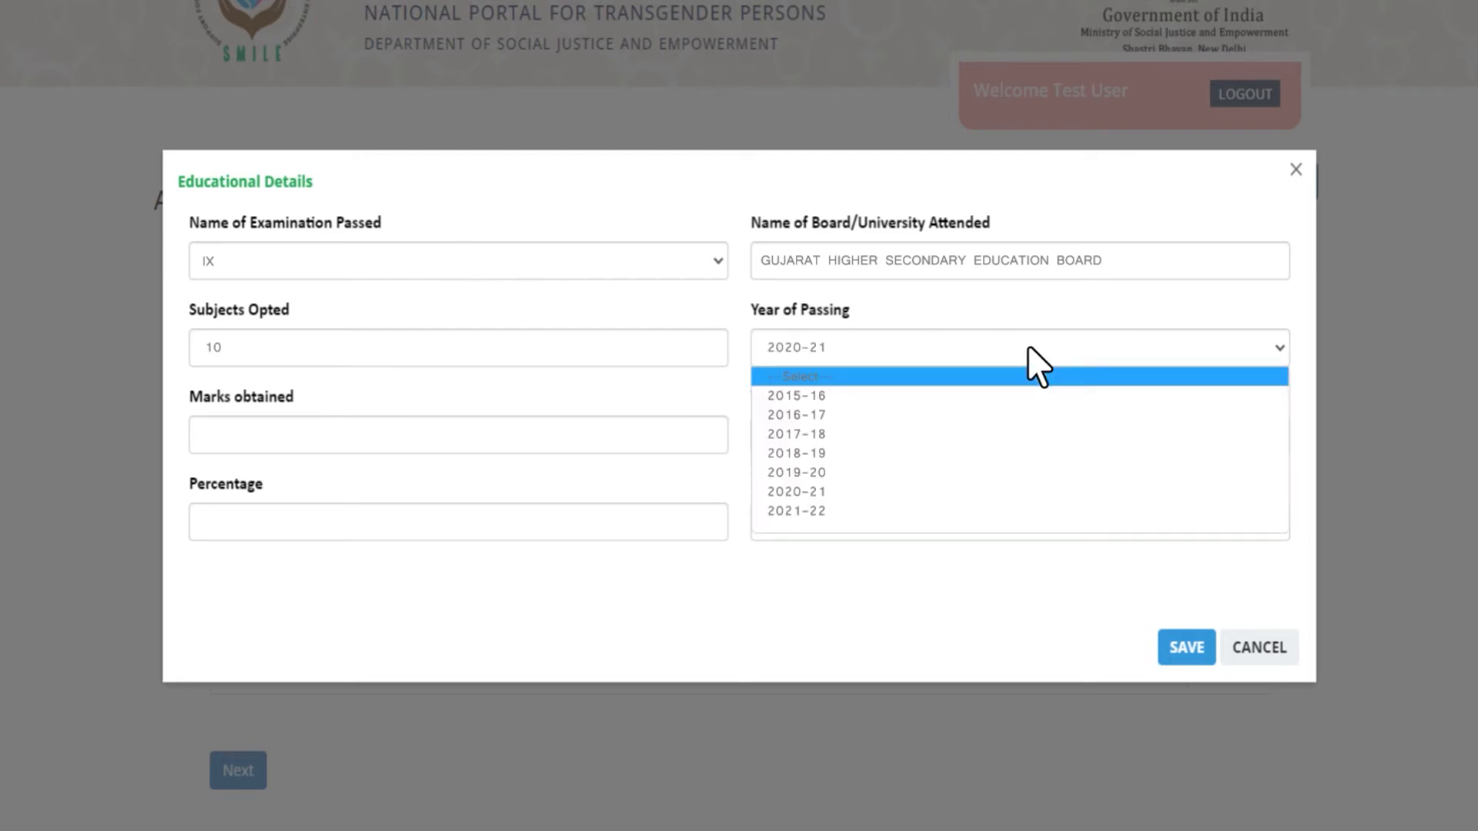
key("Down")
key("Down")
key("Return")
key("Tab")
type("800")
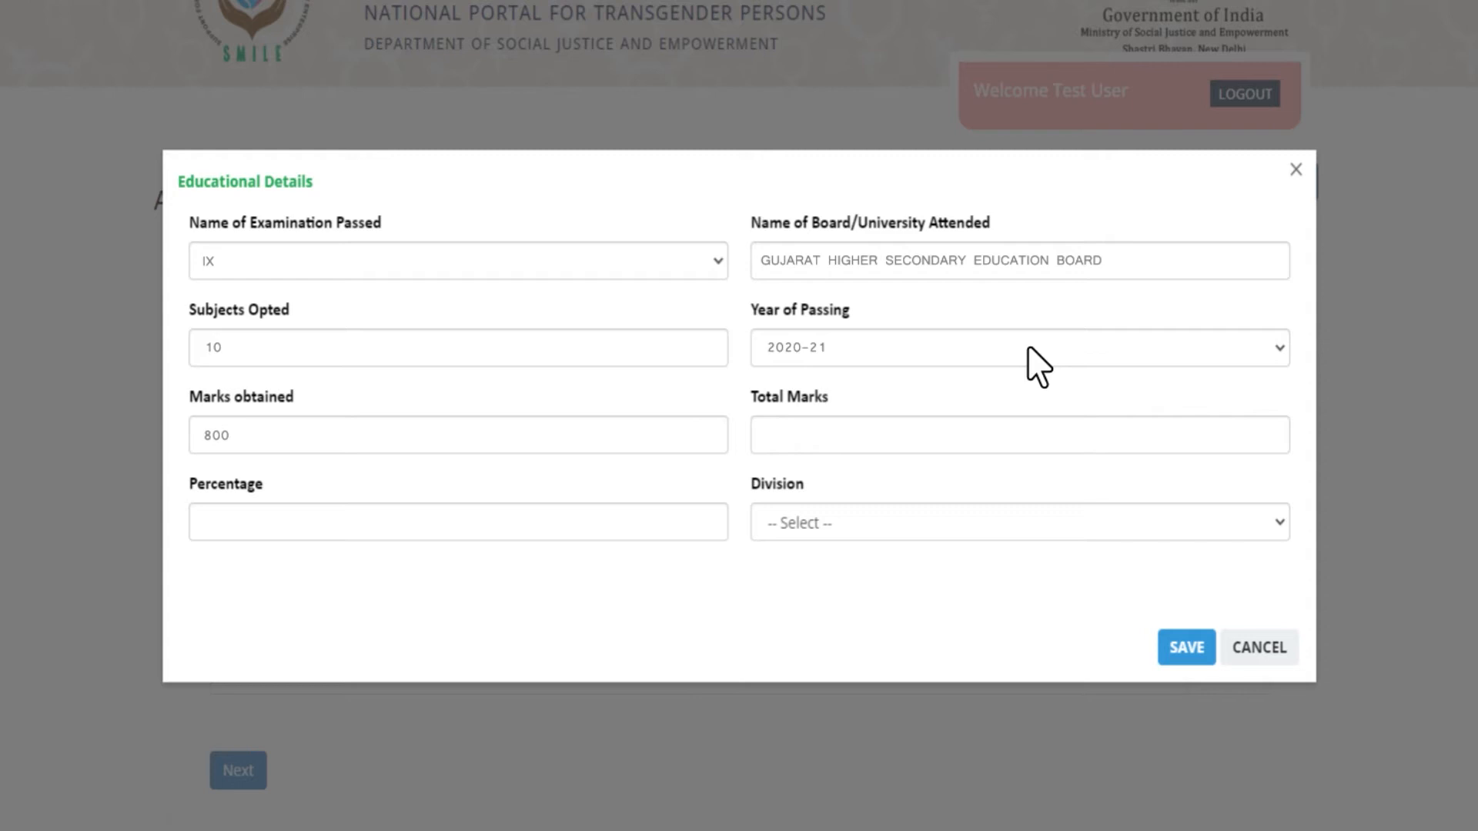
key("Tab")
type("1000")
key("Tab")
type("80")
Set the division to Distinction, save the record, and continue to course details.
left_click(1044, 522)
key("Down")
key("Down")
key("Up")
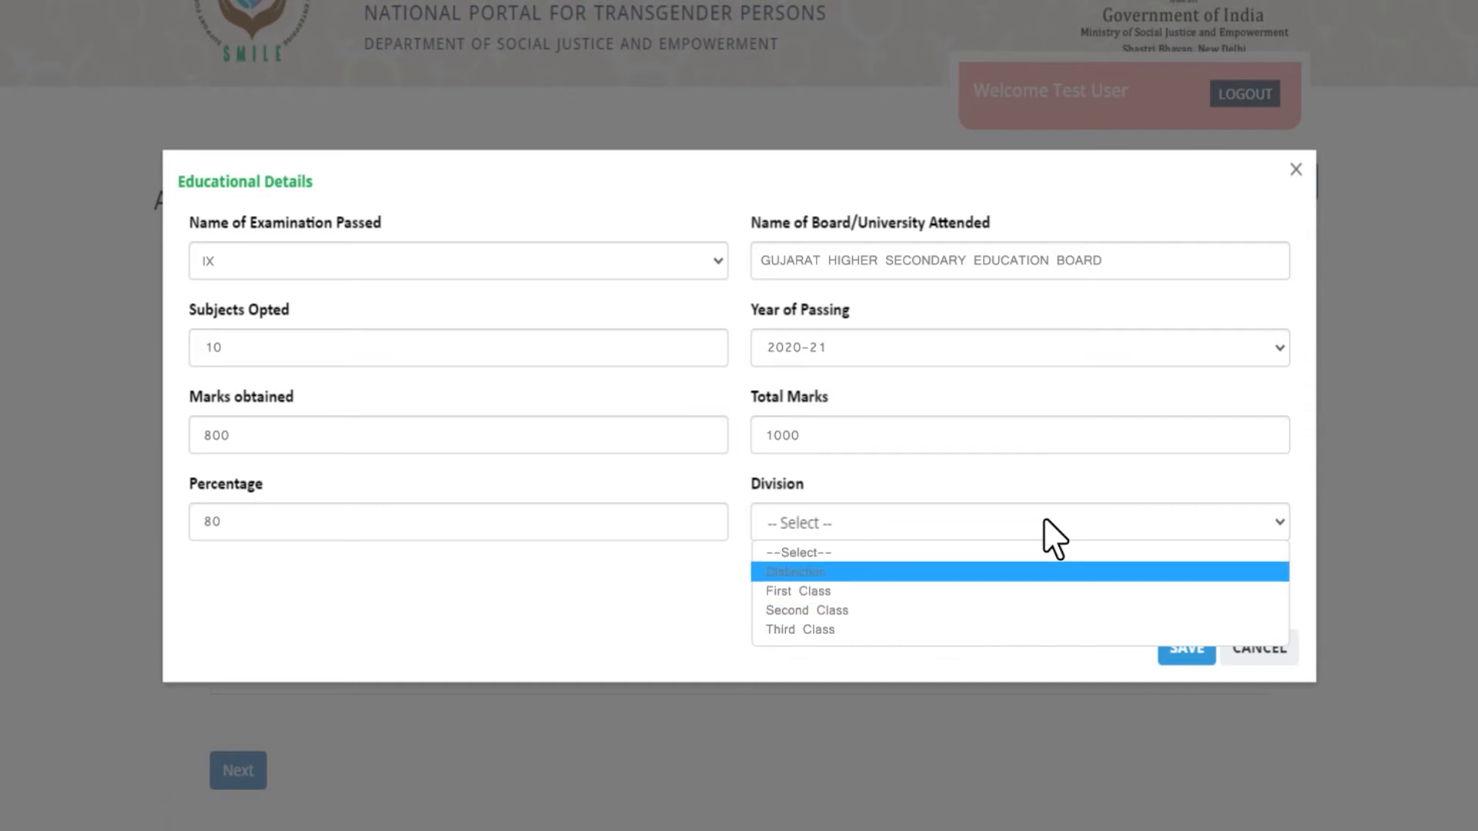
key("Return")
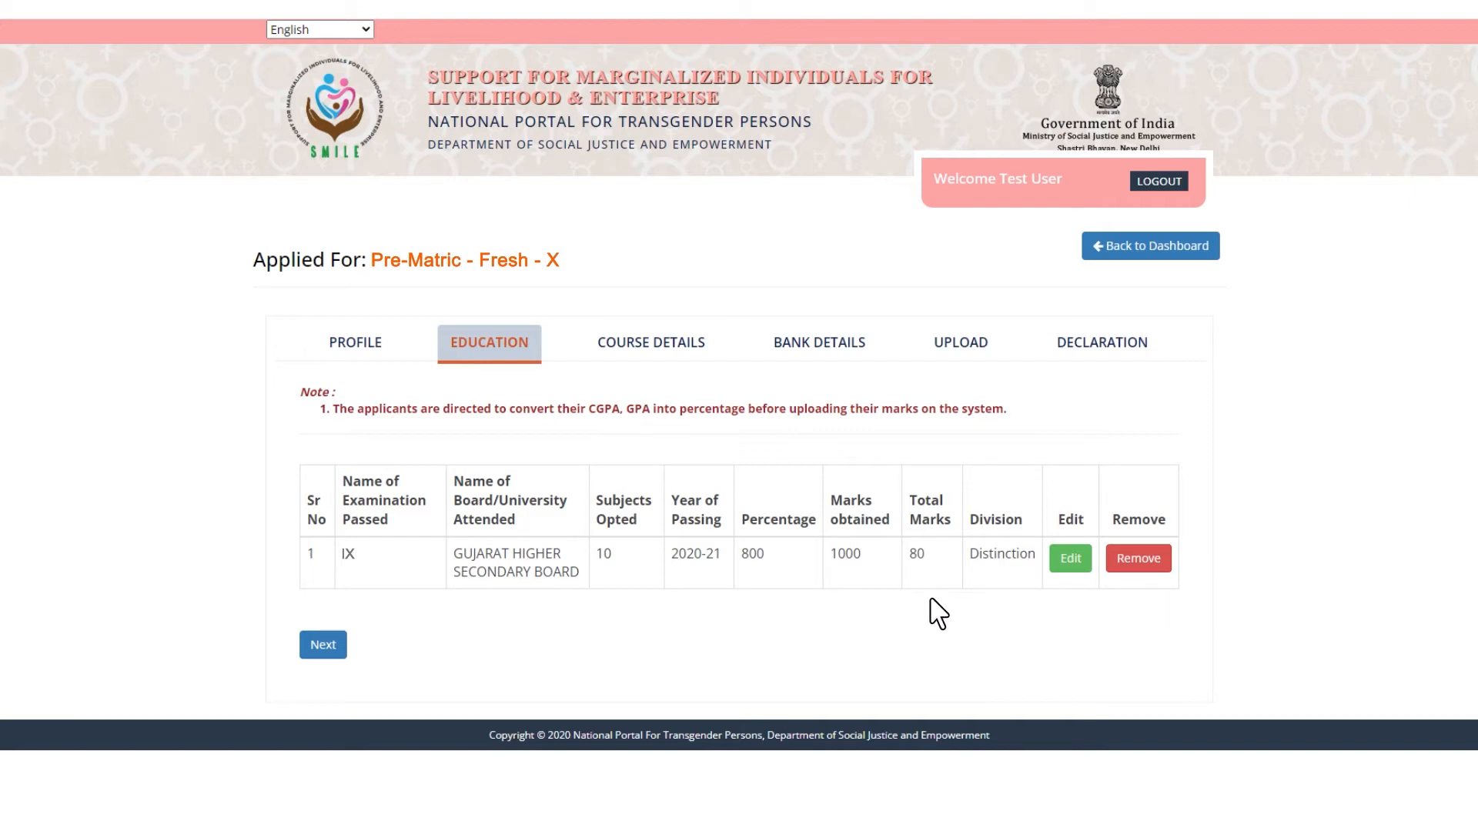
left_click(324, 647)
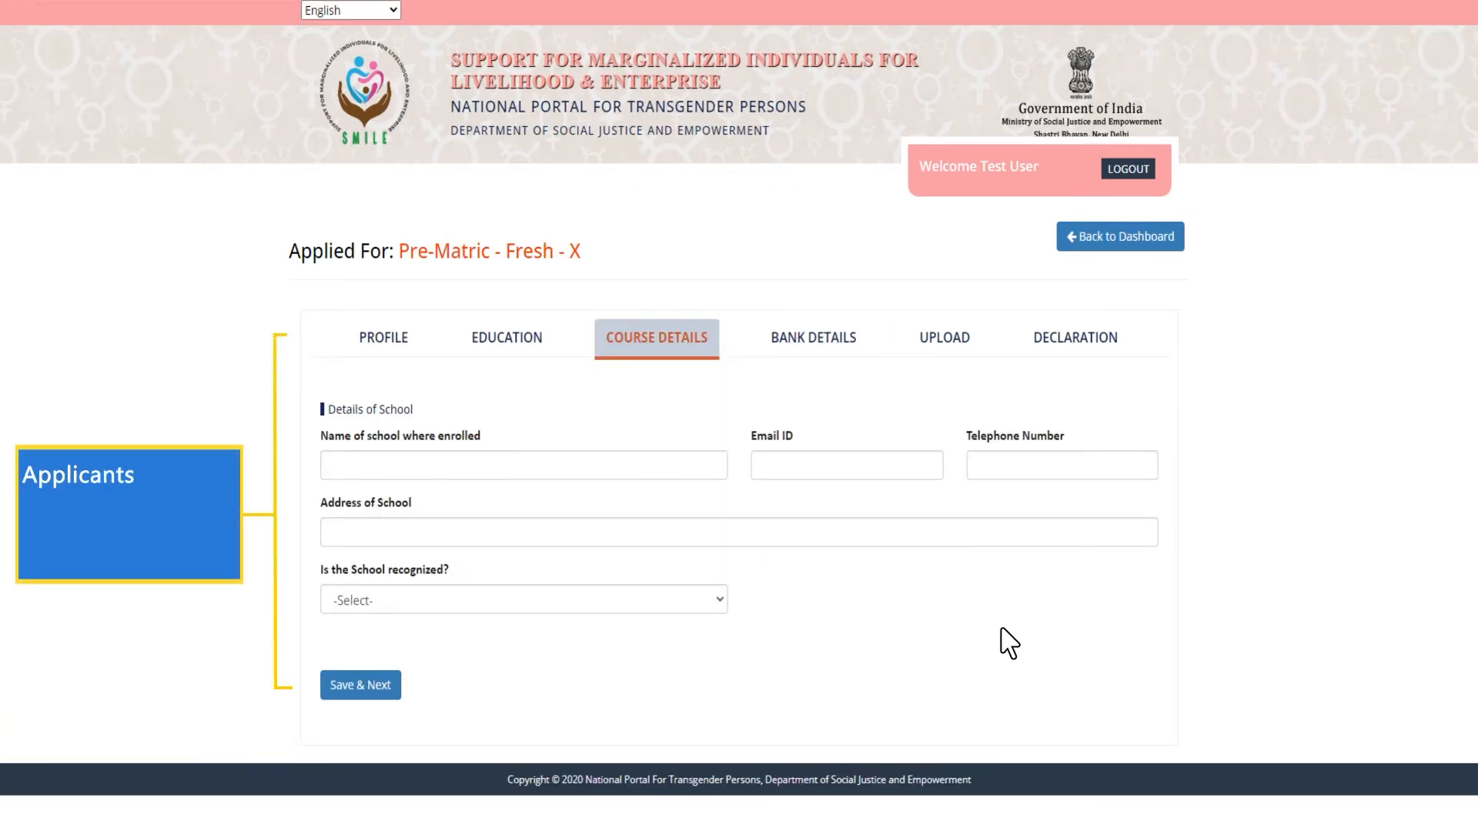
Enter Swaminarayan School as the school name, along with its email, telephone and address.
type("Swaminarayan School")
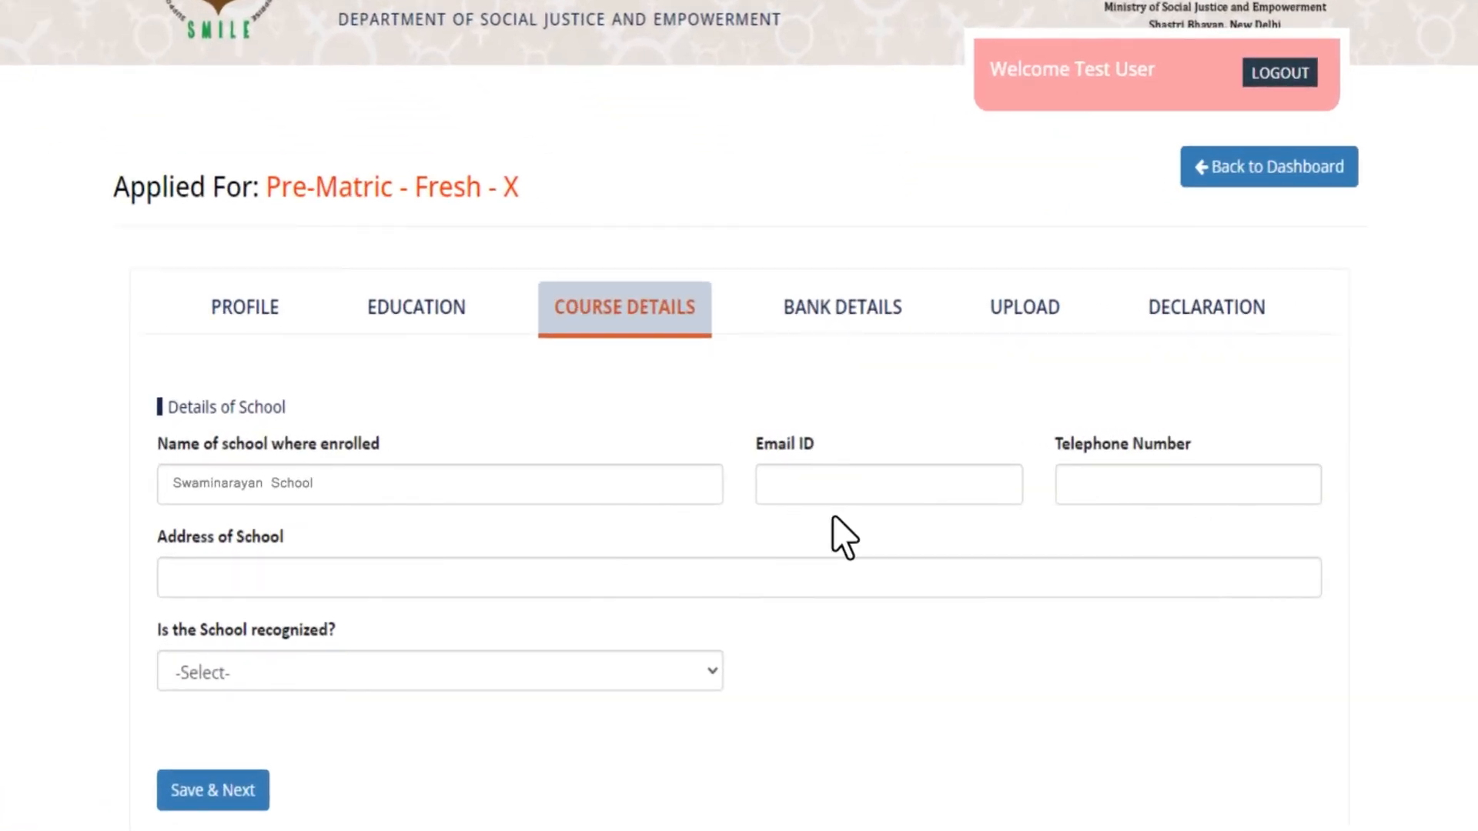
key("Tab")
type("xyz@gmail.com")
key("Tab")
type("079235145")
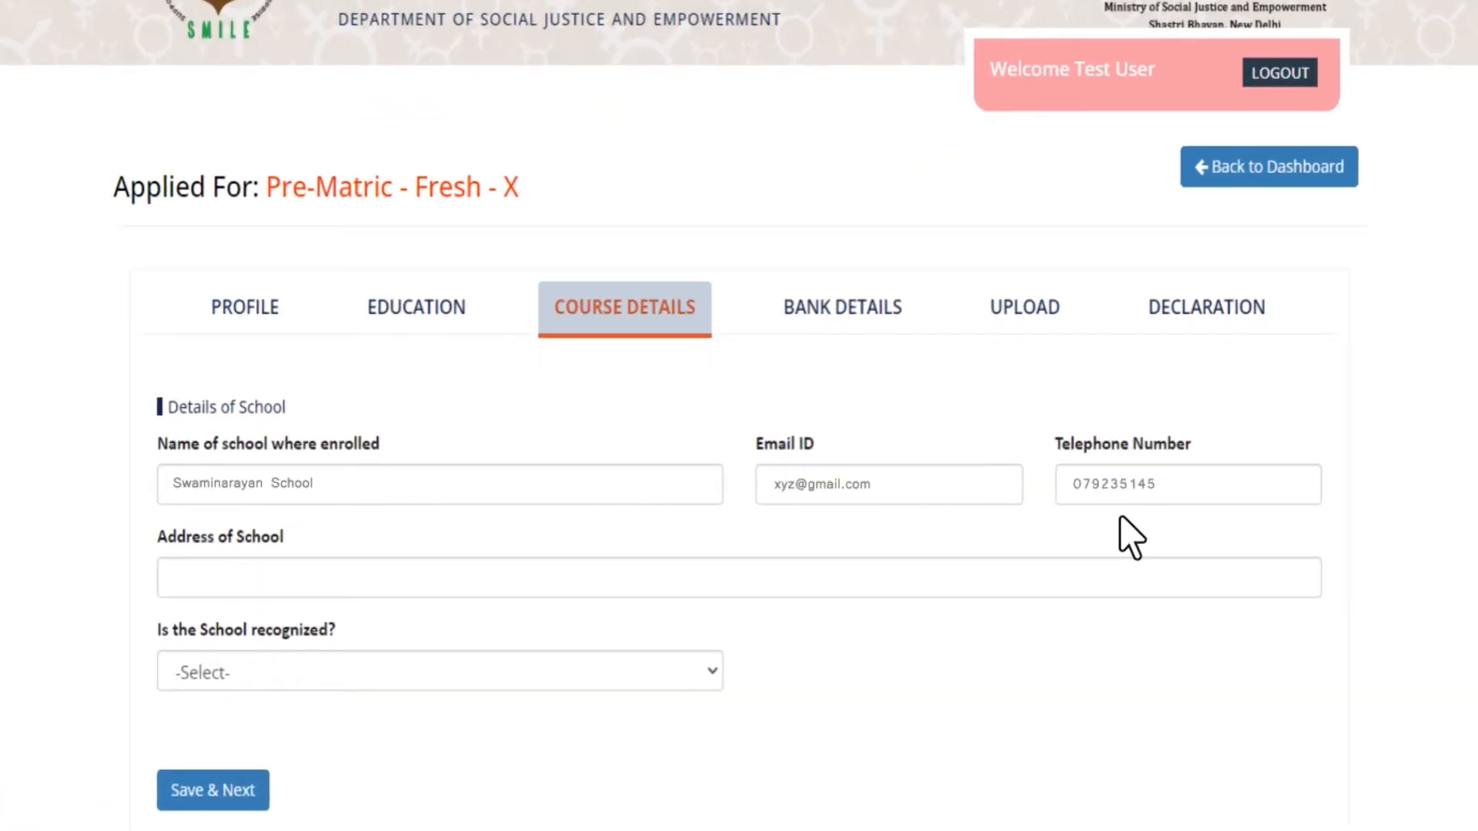
key("Tab")
type("SECTOR-18, GANDHINAGAR")
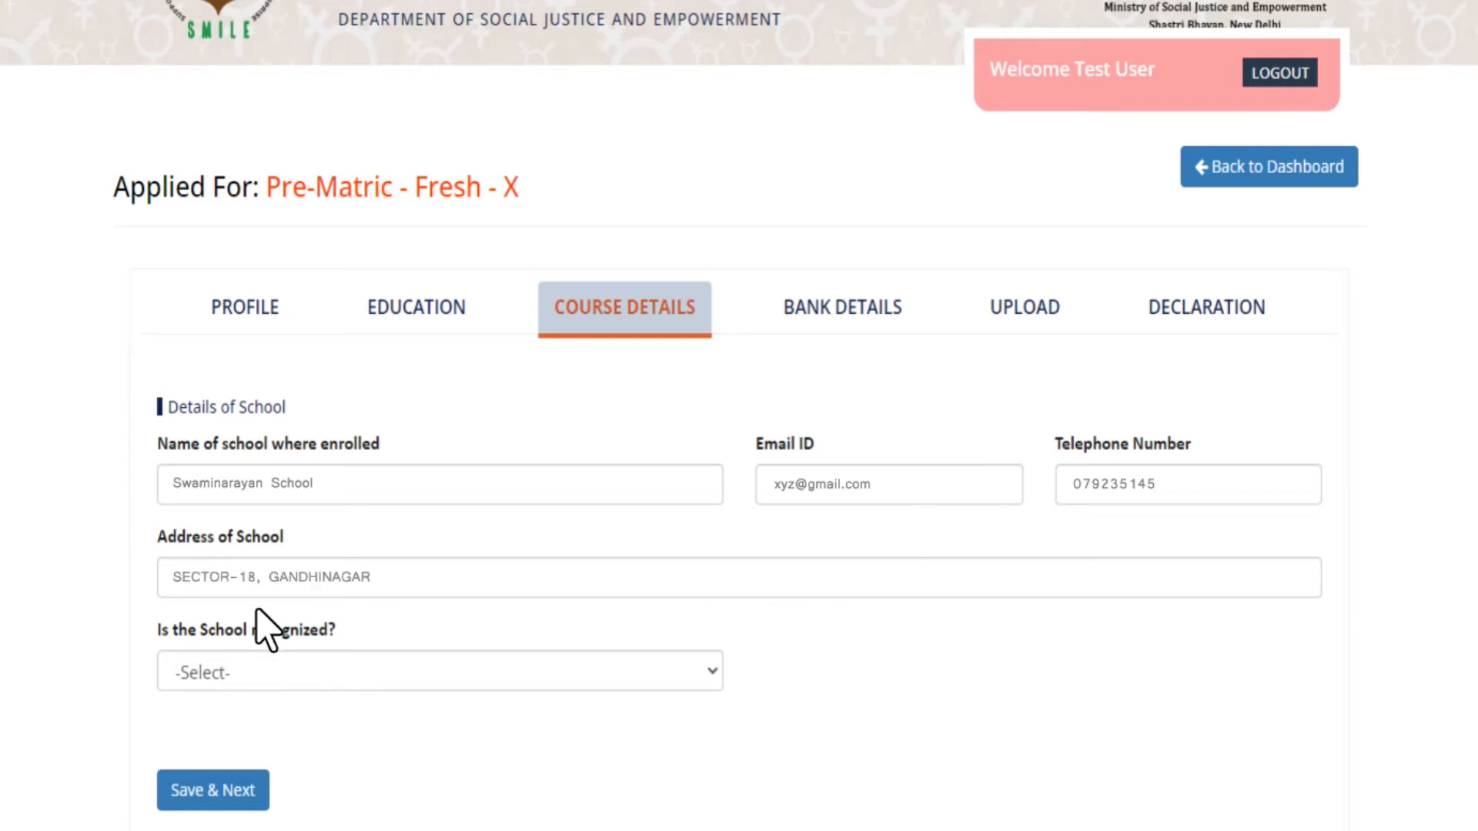
Mark the school as recognized (Yes) and save the school details.
left_click(256, 671)
key("Down")
key("Down")
key("Up")
key("Return")
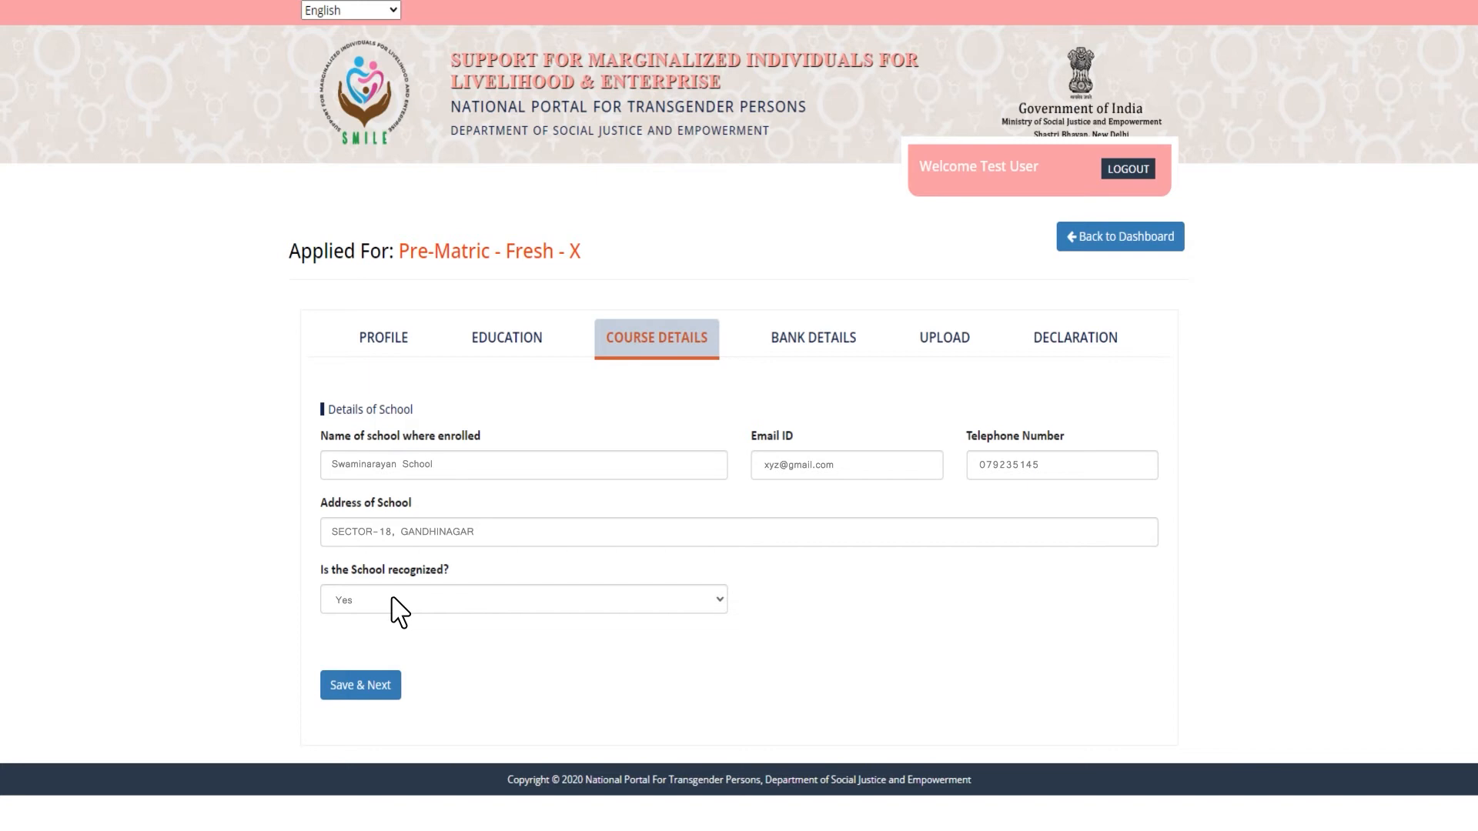
left_click(360, 687)
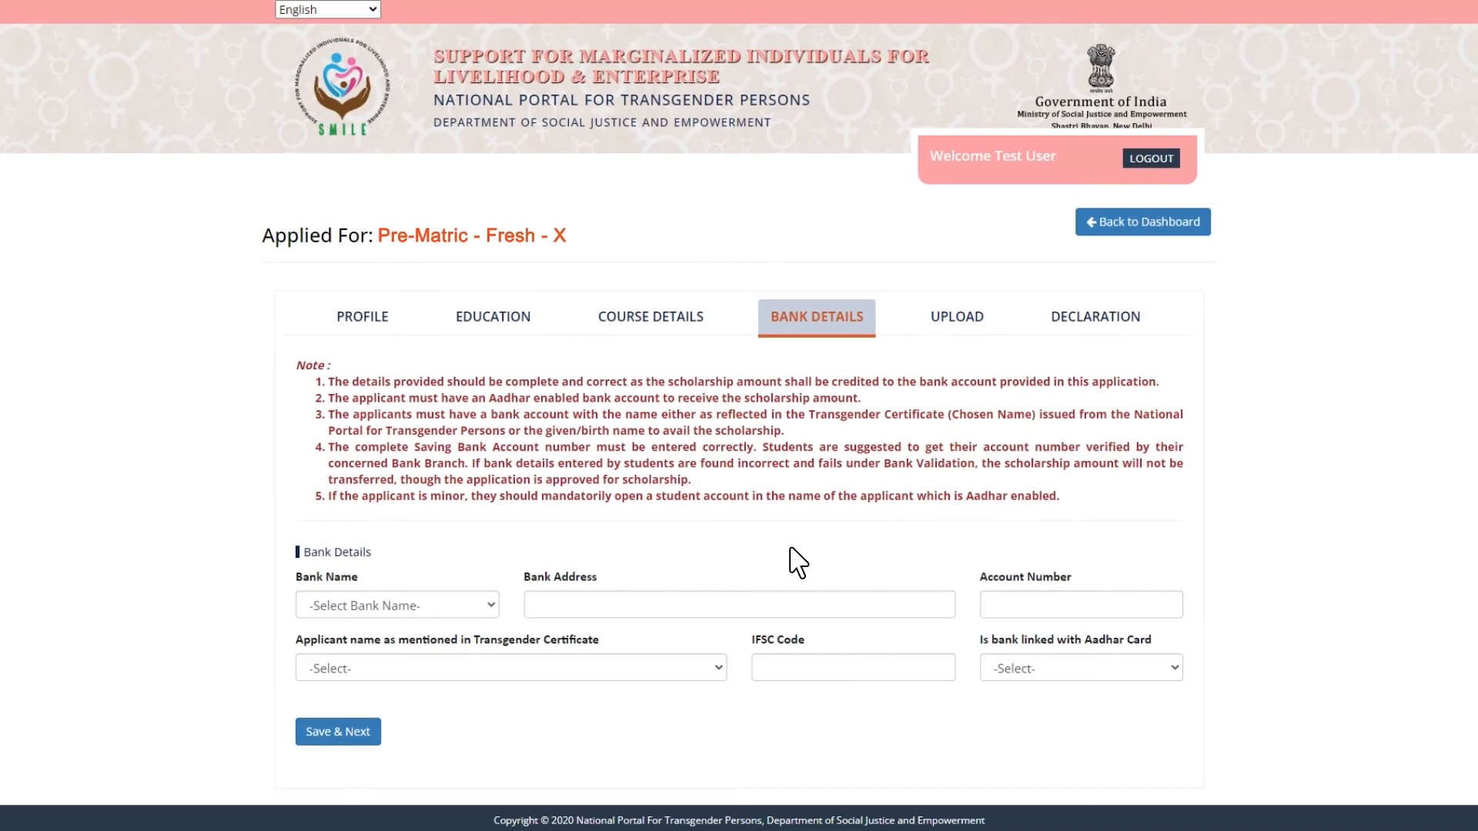
Choose Bank of Baroda, branch address Infocity Branch Gandhinagar, and enter the account number.
left_click(356, 608)
key("Up")
key("Up")
key("Up")
key("Up")
key("Up")
key("Up")
key("Up")
key("Up")
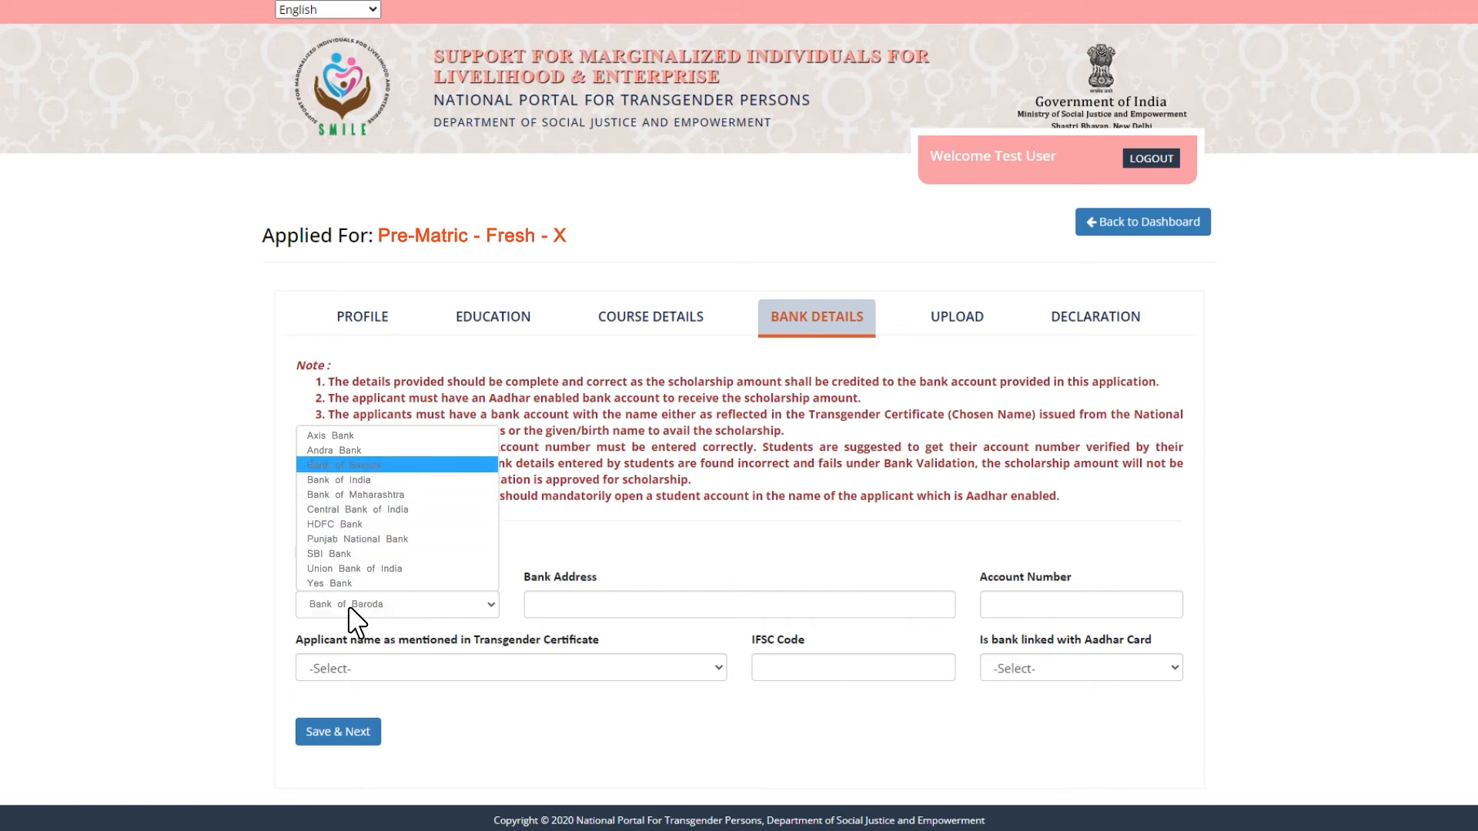
key("Return")
key("Tab")
type("Infocity Branch Gandhinagar")
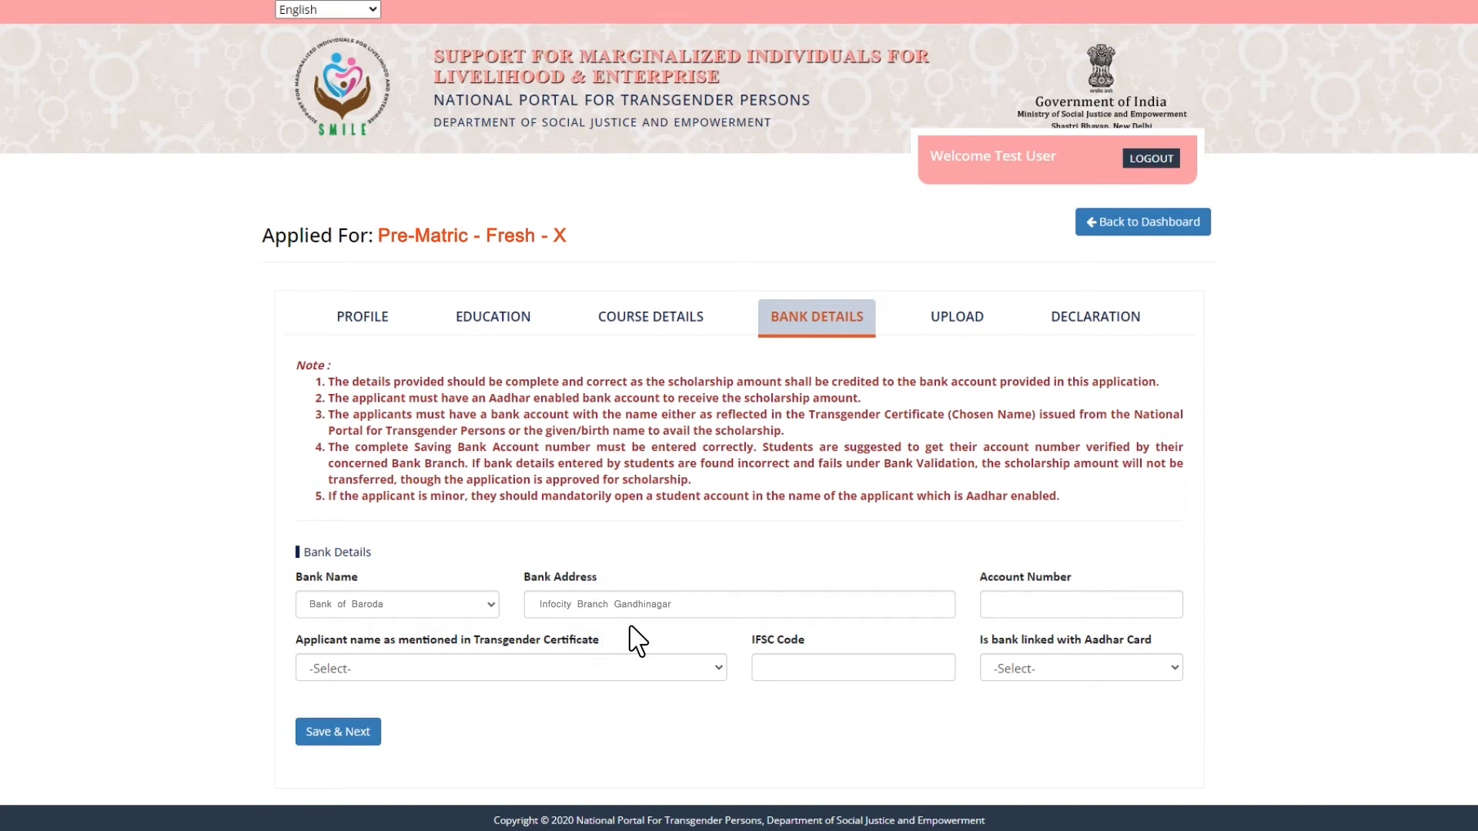
key("Tab")
Set the account holder name, IFSC BOB521515, Aadhar-linked Yes, and save the bank details.
left_click(401, 666)
key("Down")
key("Return")
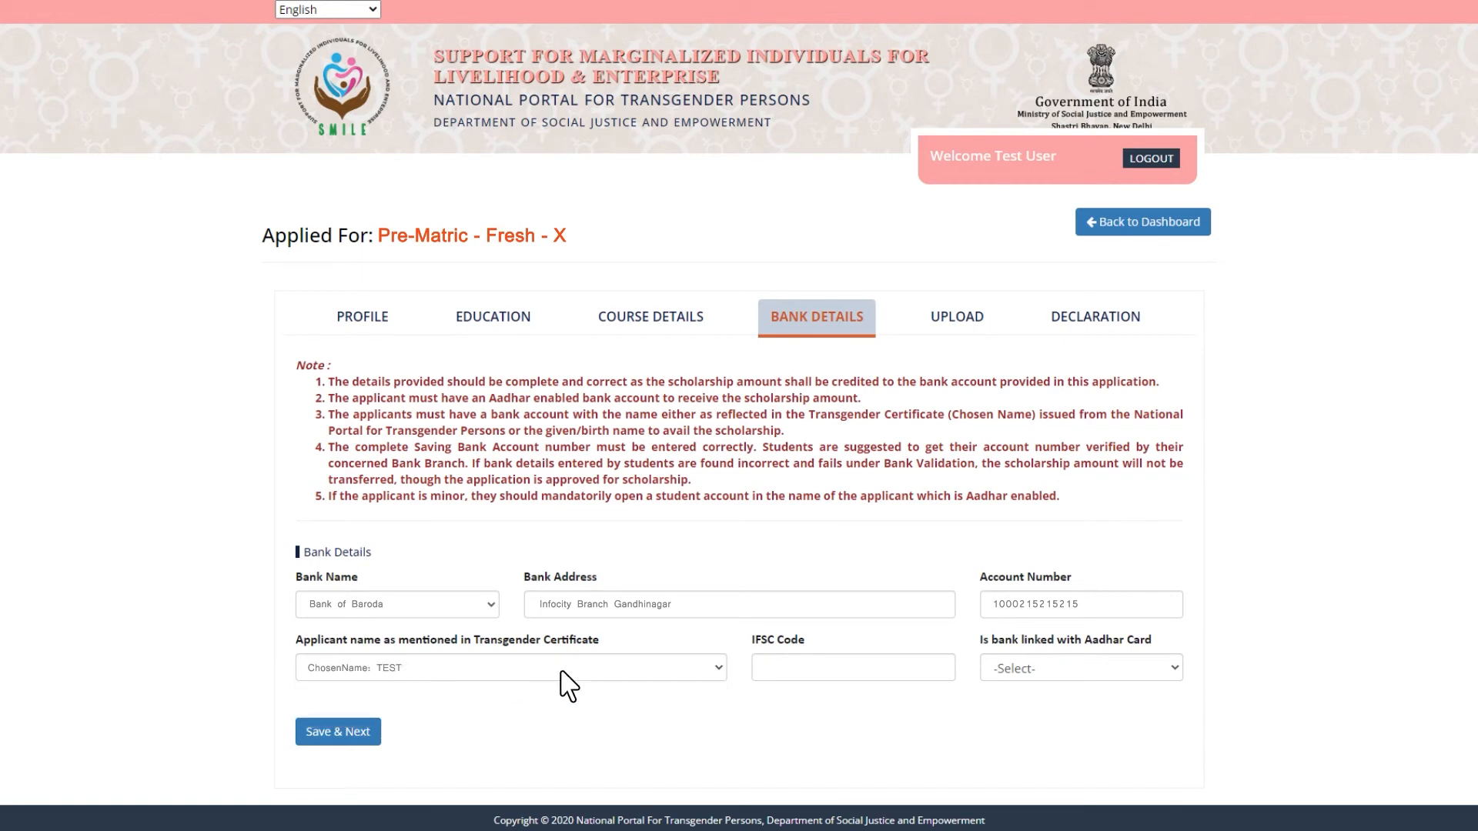
key("Tab")
type("BOB521515")
left_click(1076, 669)
key("Down")
key("Return")
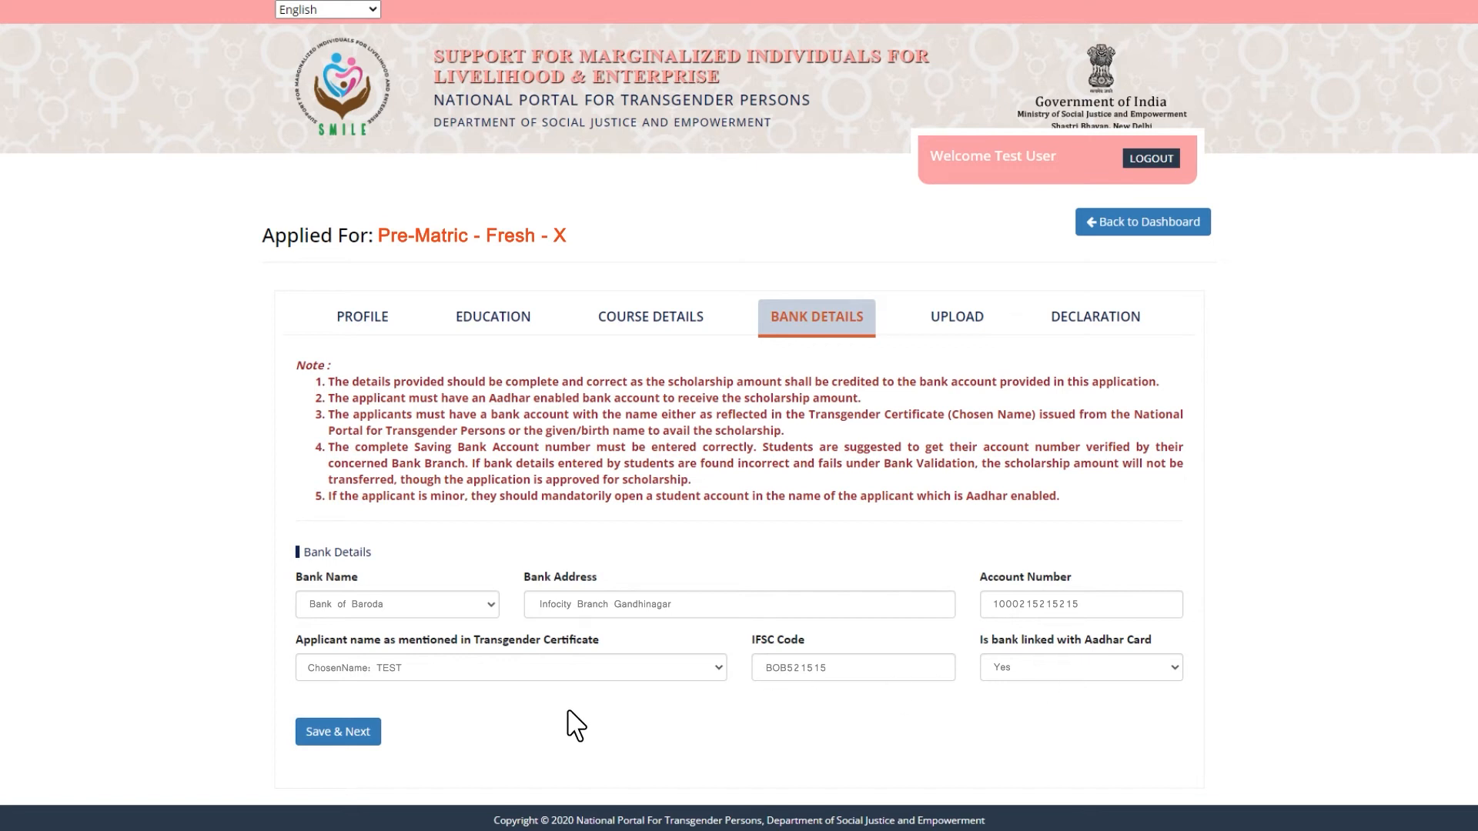
left_click(339, 732)
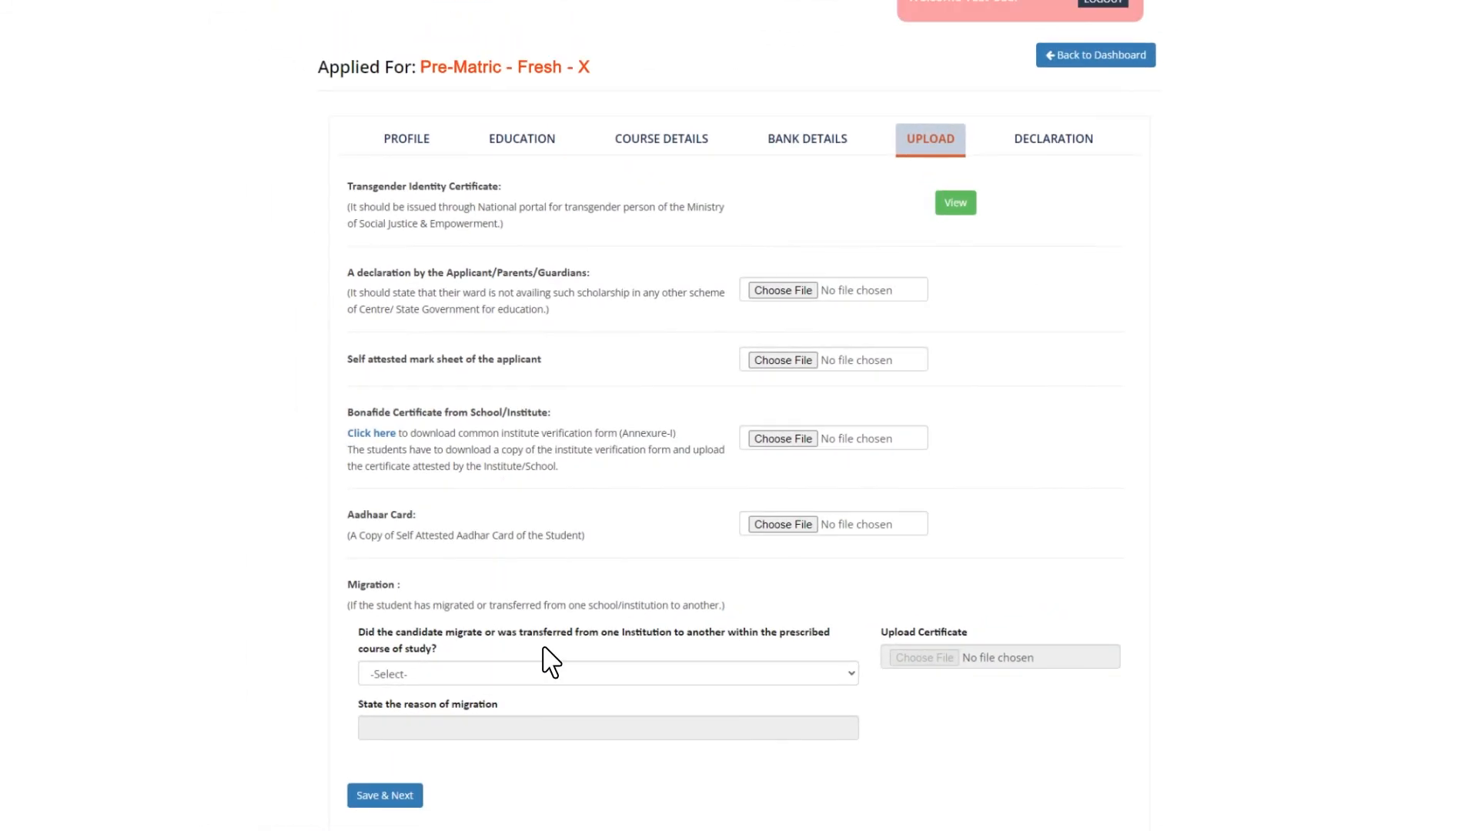
Answer No to the school migration question and save the Upload step.
left_click(545, 663)
key("Down")
key("Down")
key("Return")
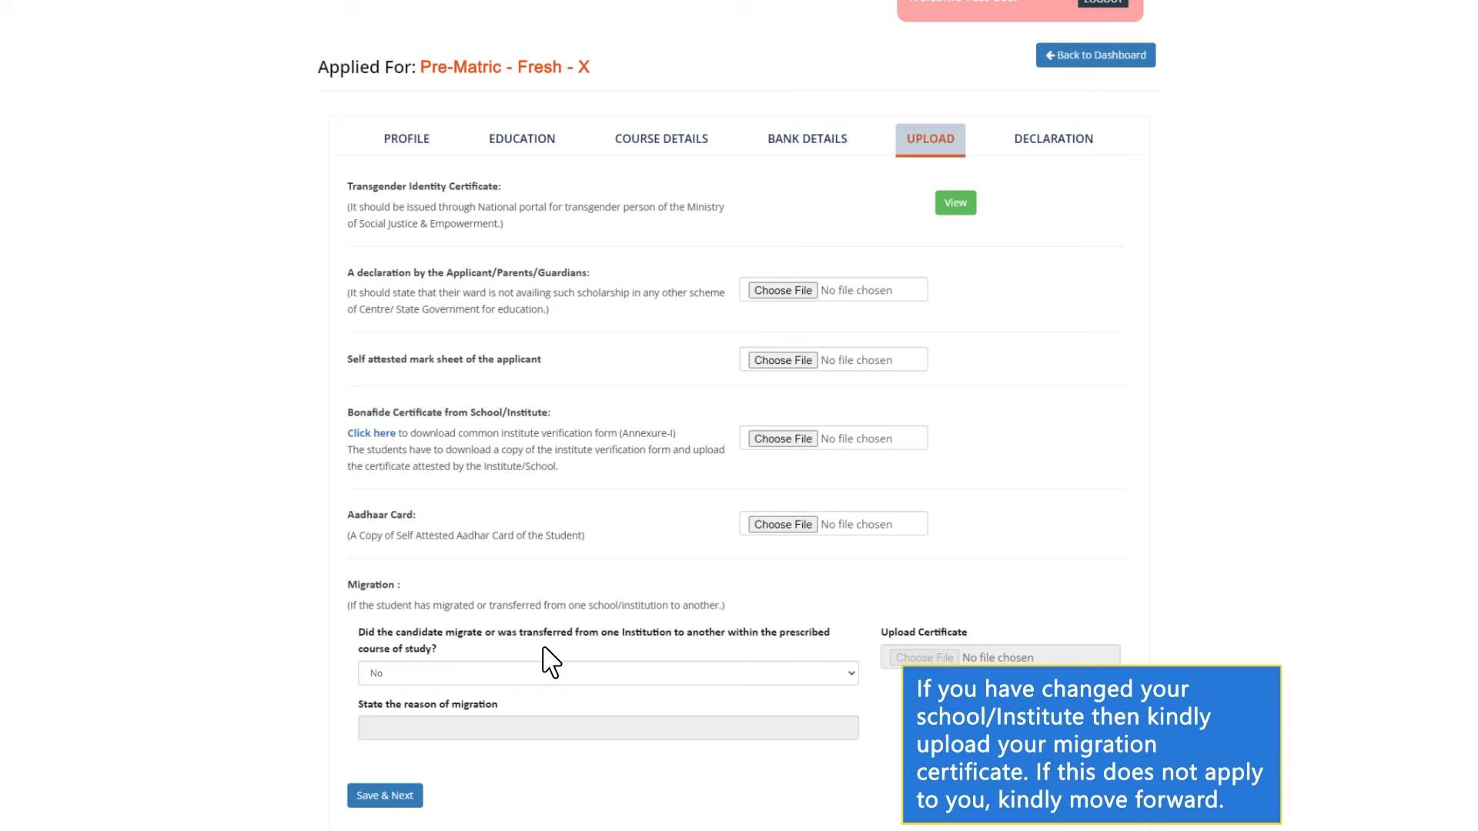
left_click(387, 801)
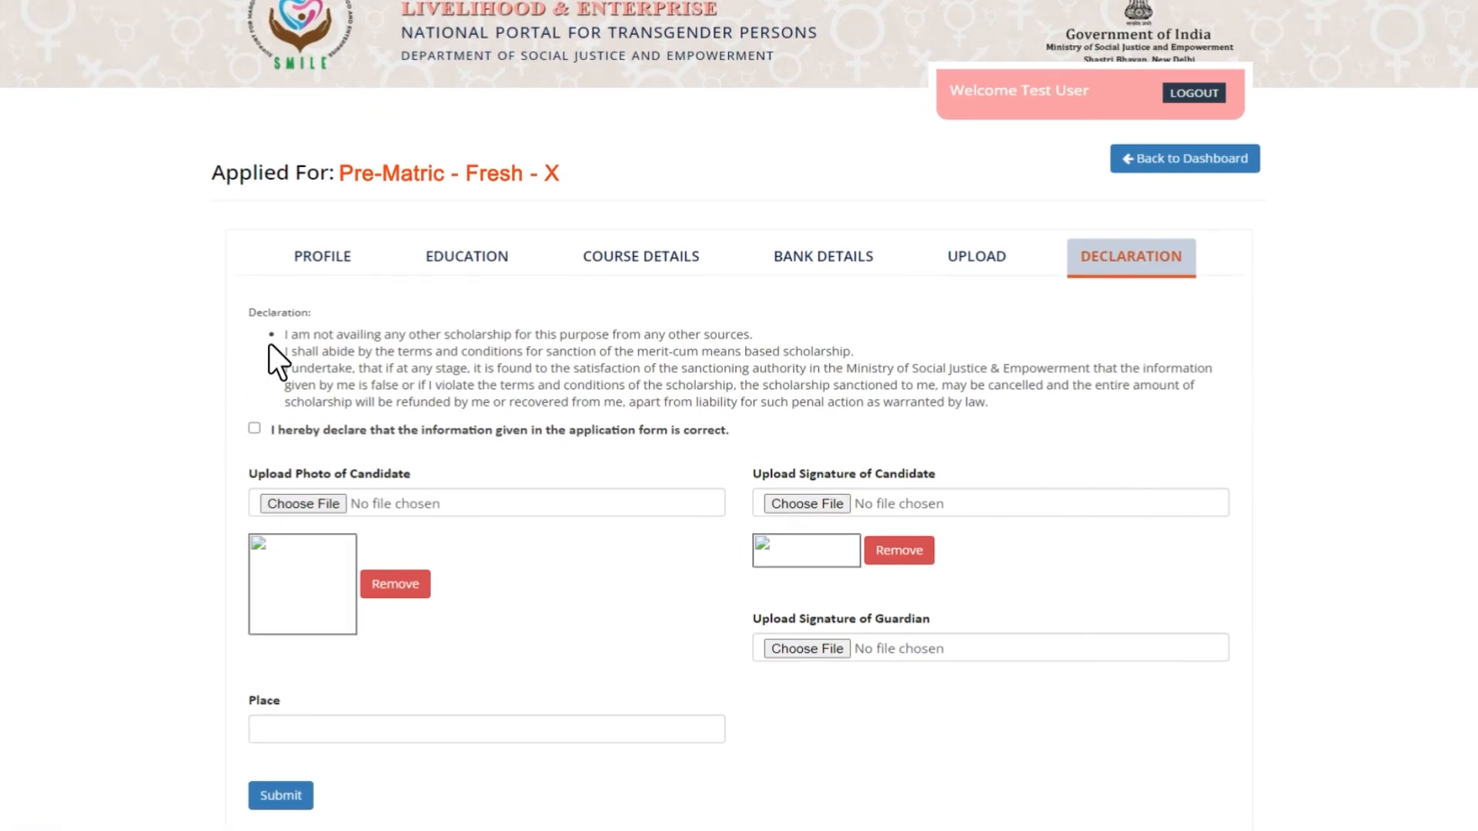
Read the three declaration statements and tick the 'I hereby declare' checkbox.
left_click_drag(269, 345, 756, 345)
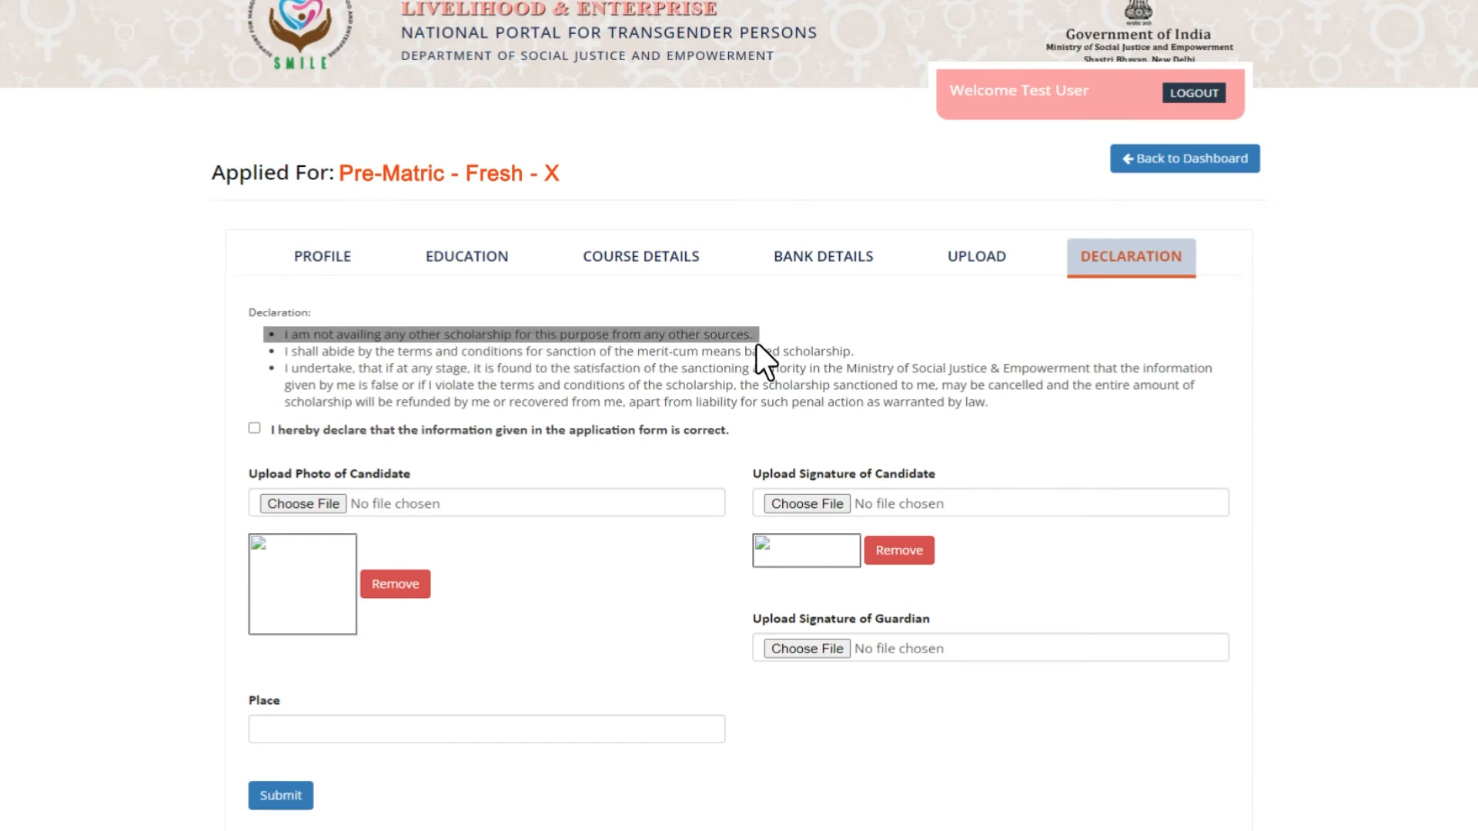
left_click_drag(274, 360, 856, 360)
left_click(861, 373)
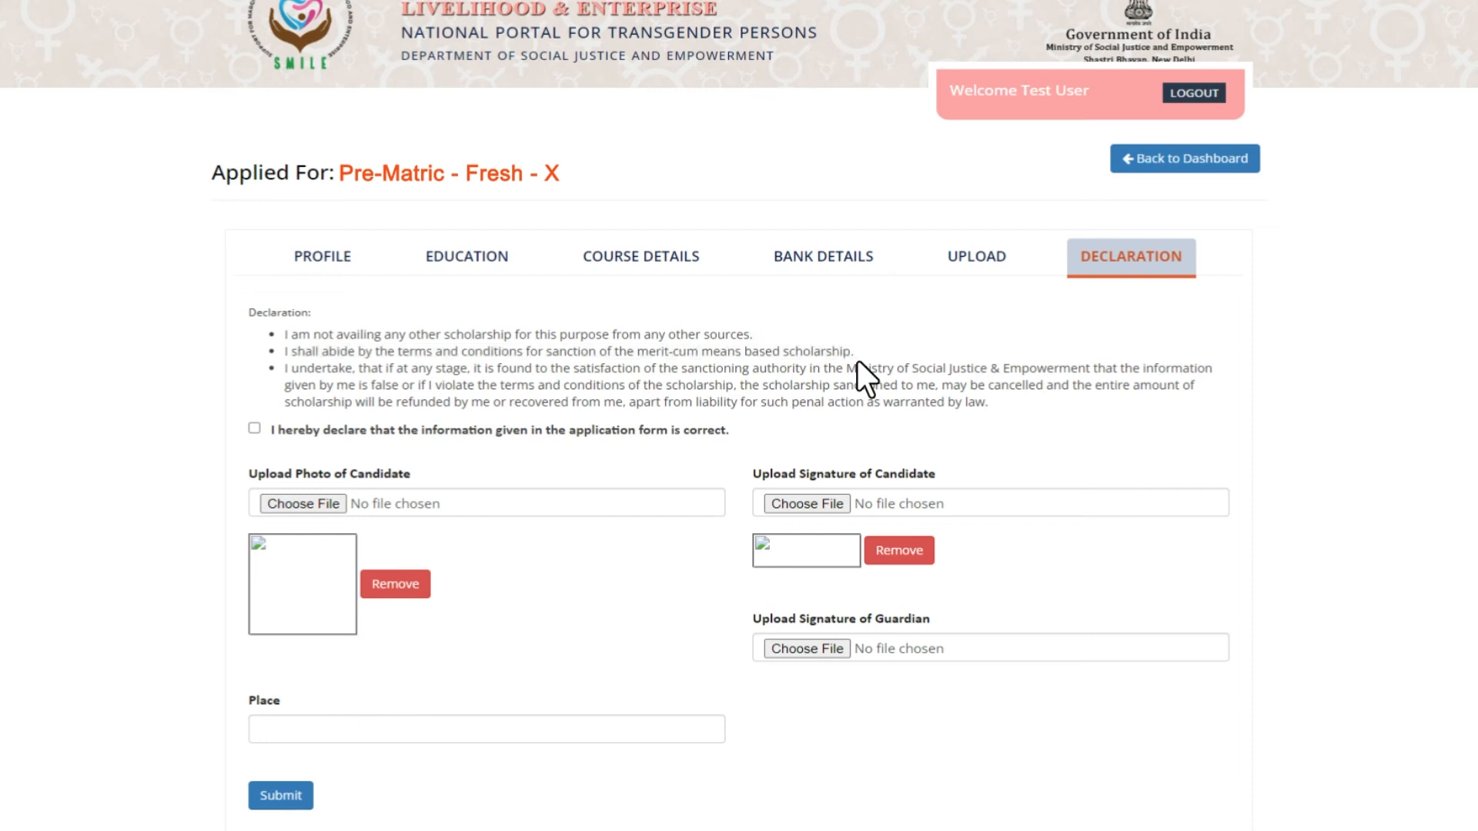
left_click_drag(274, 382, 991, 415)
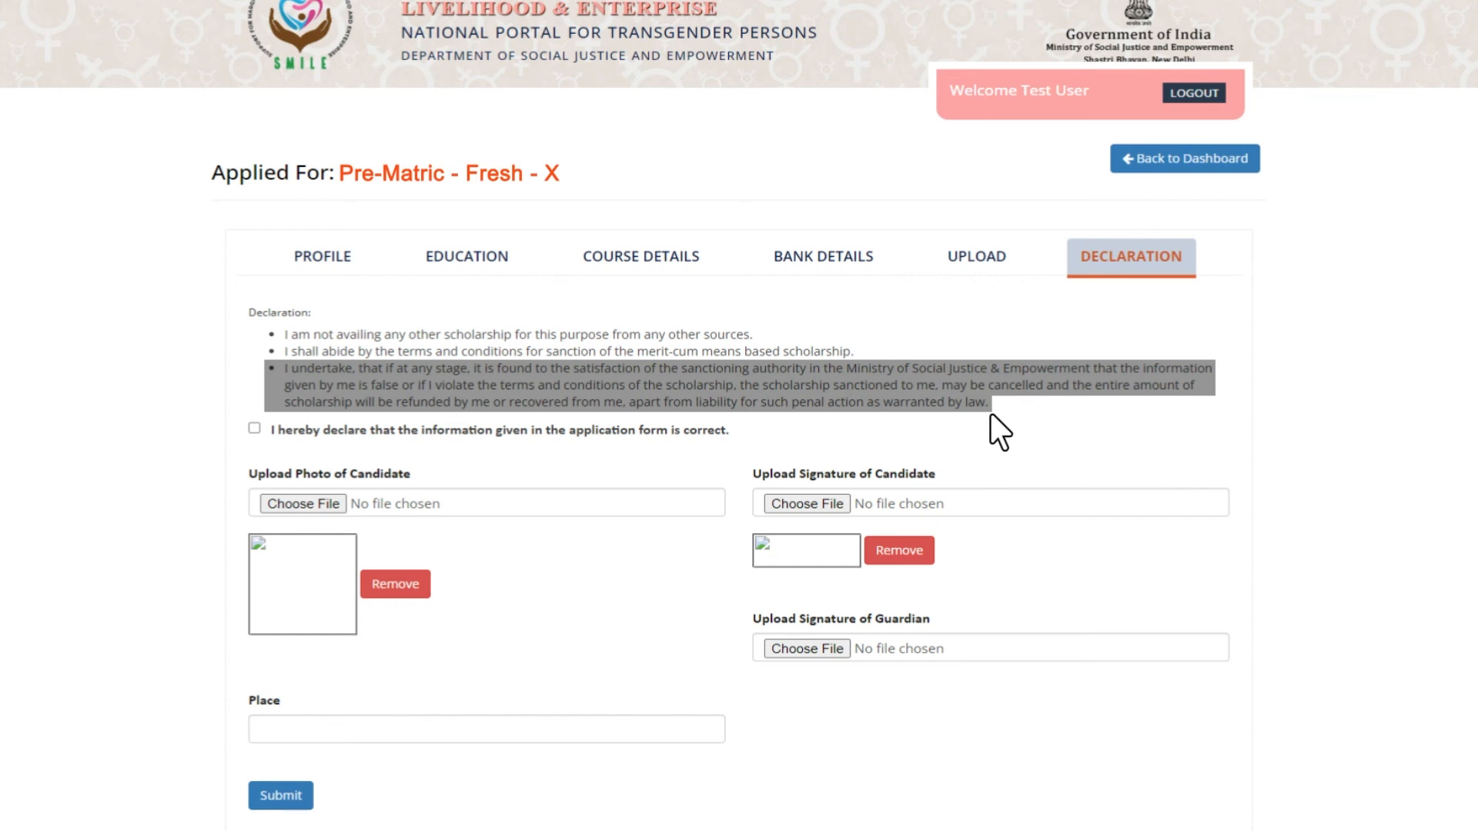
left_click(991, 415)
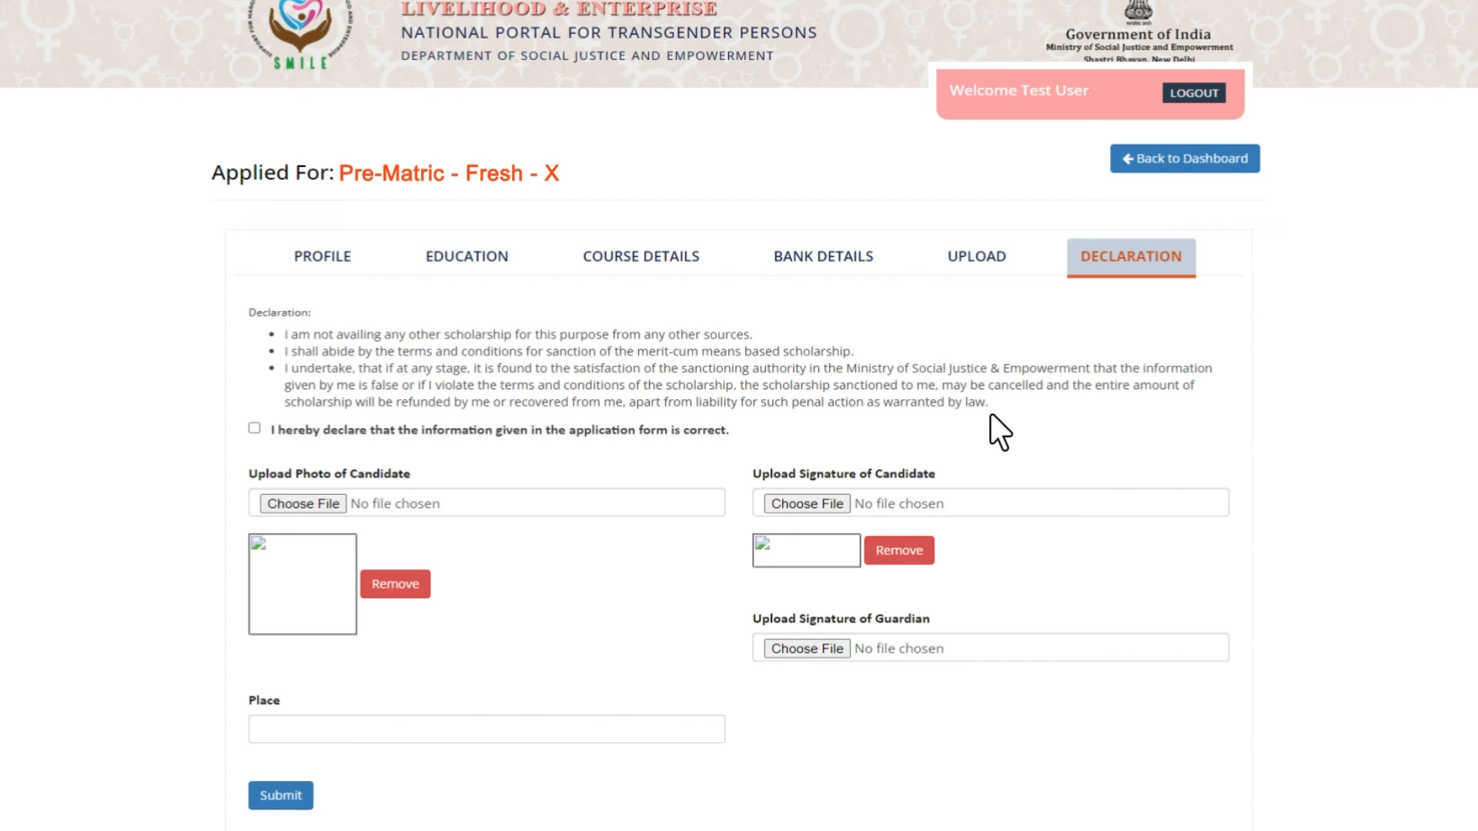
left_click(254, 428)
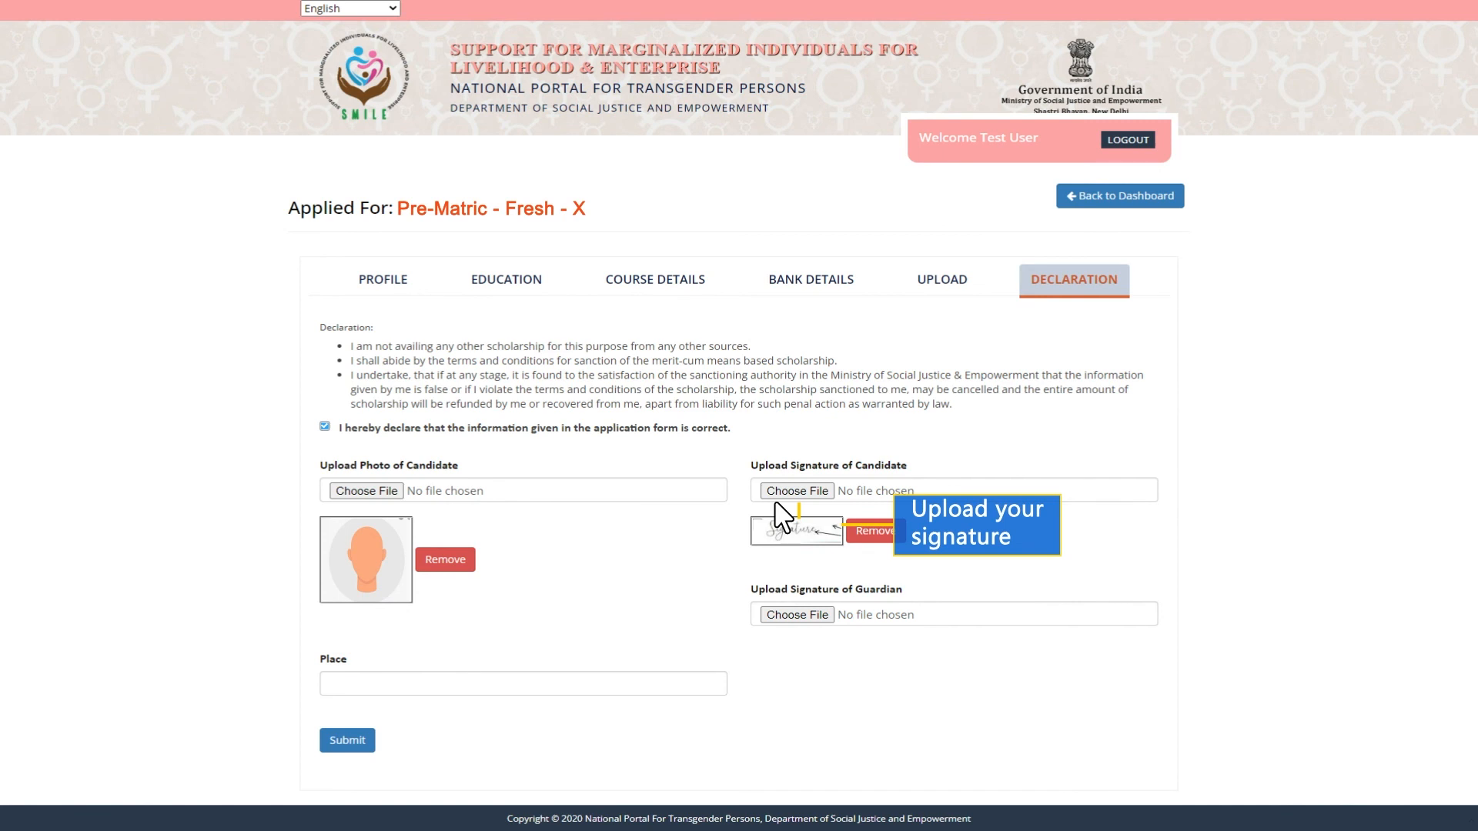
Enter Gandhinagar as the place in the declaration.
type("andhinagar")
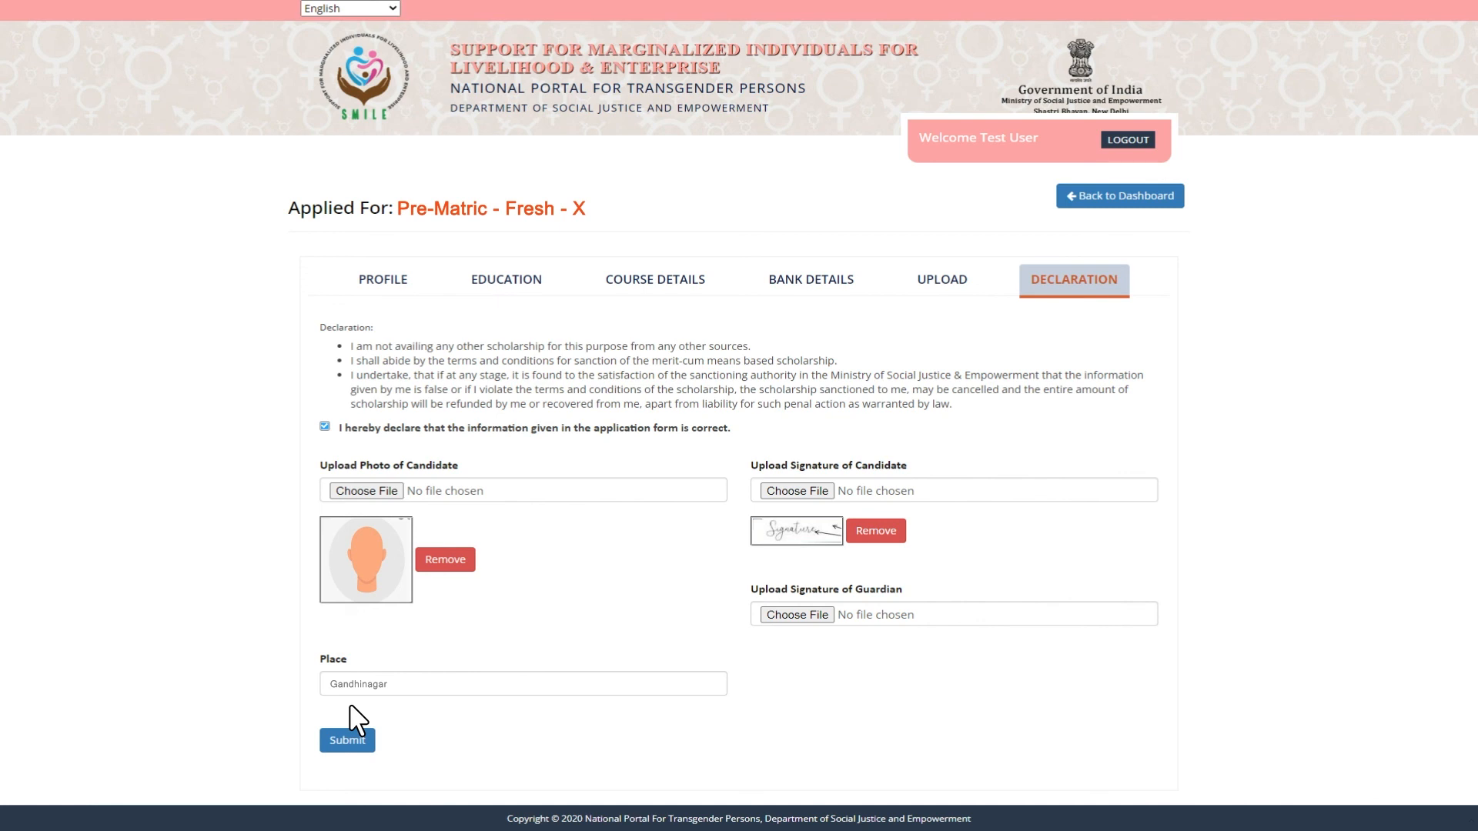